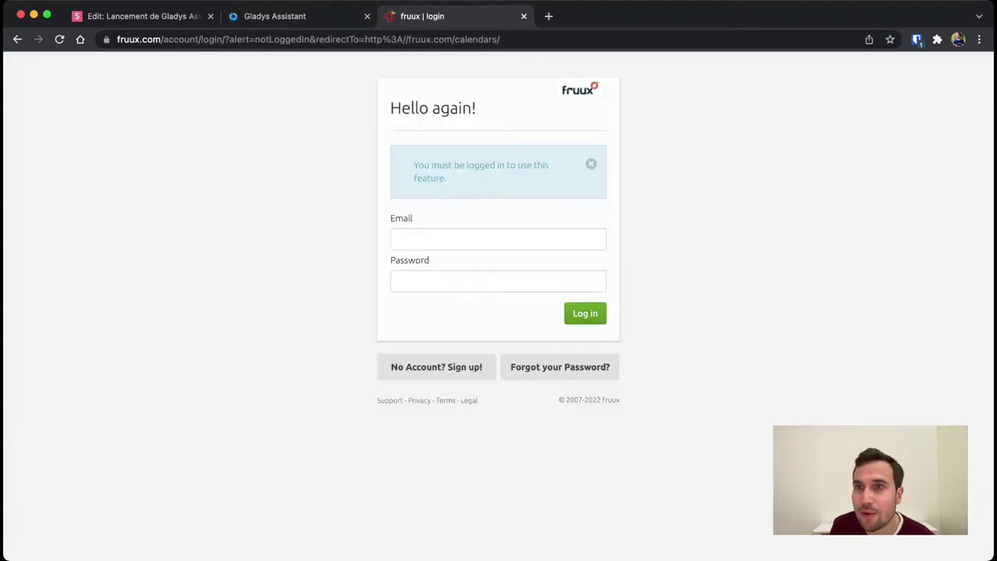
- Log in to fruux with the saved account e-mail and password, and open the Sync page
{"action": "key", "text": "super+shift+l"}
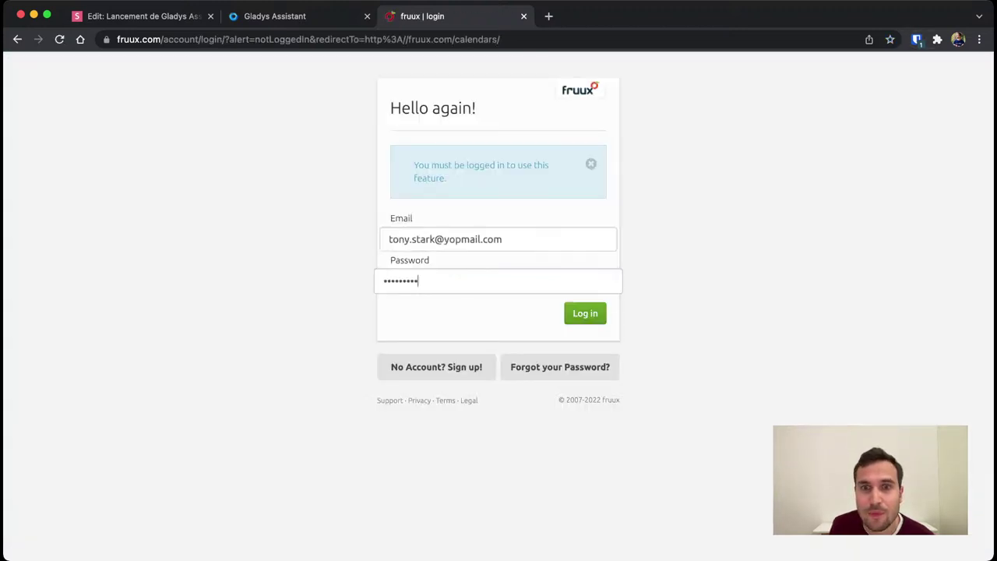
{"action": "key", "text": "Return"}
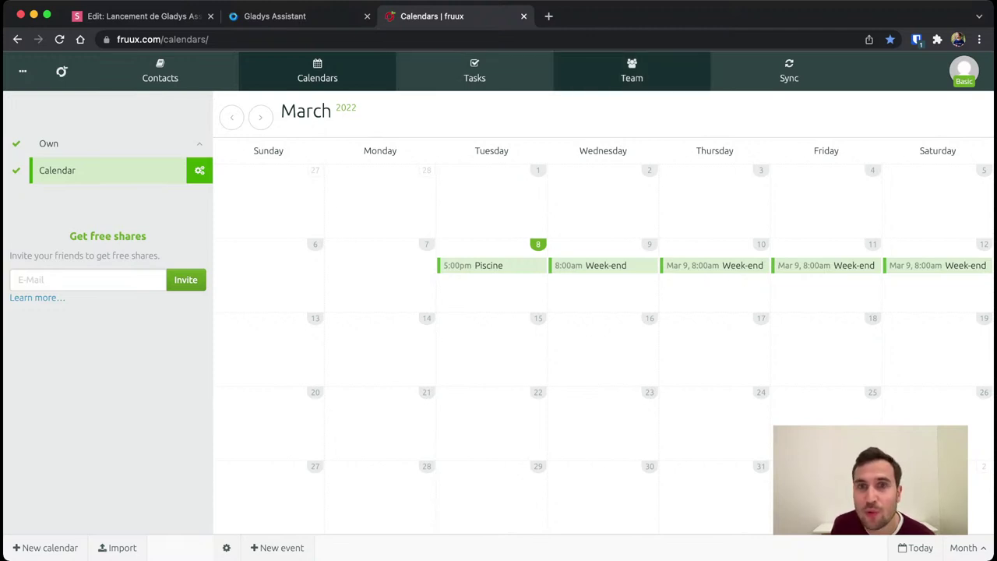
{"action": "left_click", "coordinate": [789, 71]}
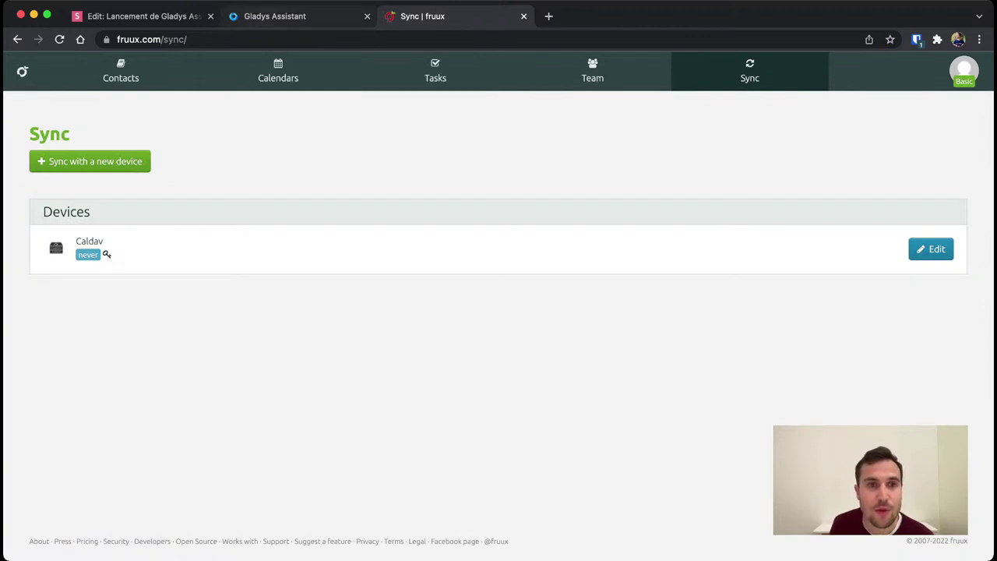
- Switch to Gladys Assistant and open the CalDAV integration's account settings to review the hosting type and connection details
{"action": "left_click", "coordinate": [293, 16]}
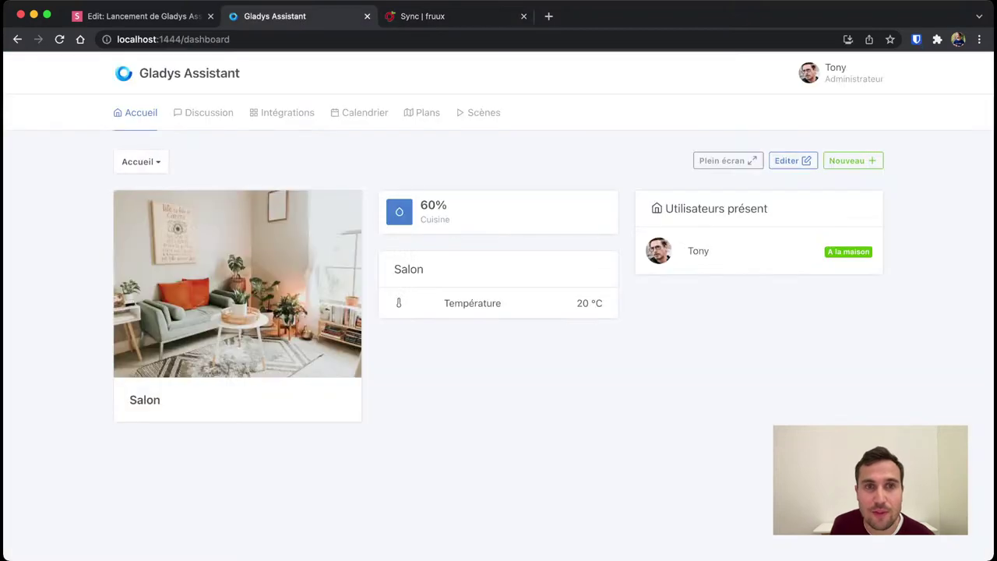
{"action": "left_click", "coordinate": [281, 113]}
{"action": "scroll", "coordinate": [499, 312], "scroll_direction": "down", "scroll_amount": 5}
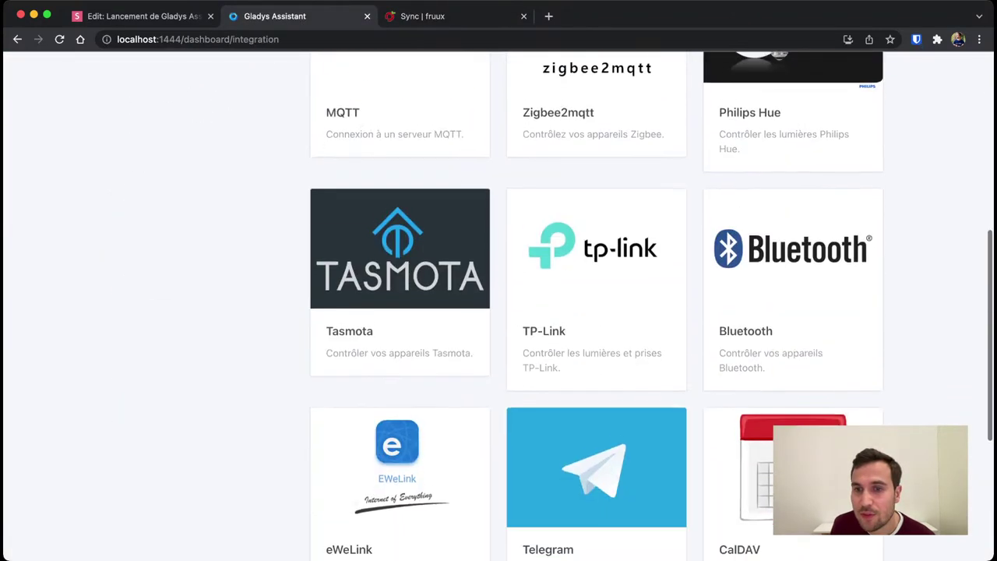
{"action": "scroll", "coordinate": [596, 311], "scroll_direction": "down", "scroll_amount": 5}
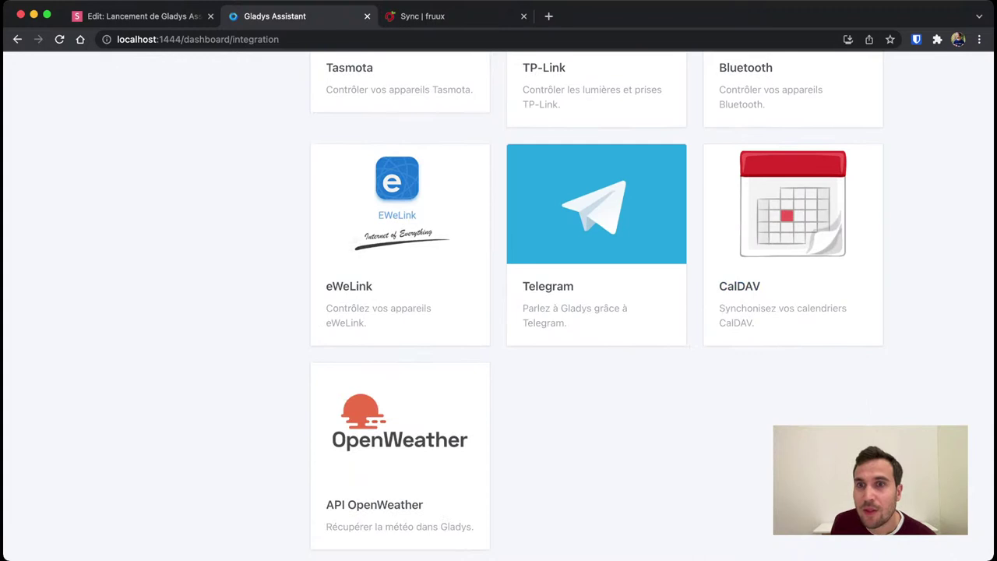
{"action": "left_click", "coordinate": [792, 234]}
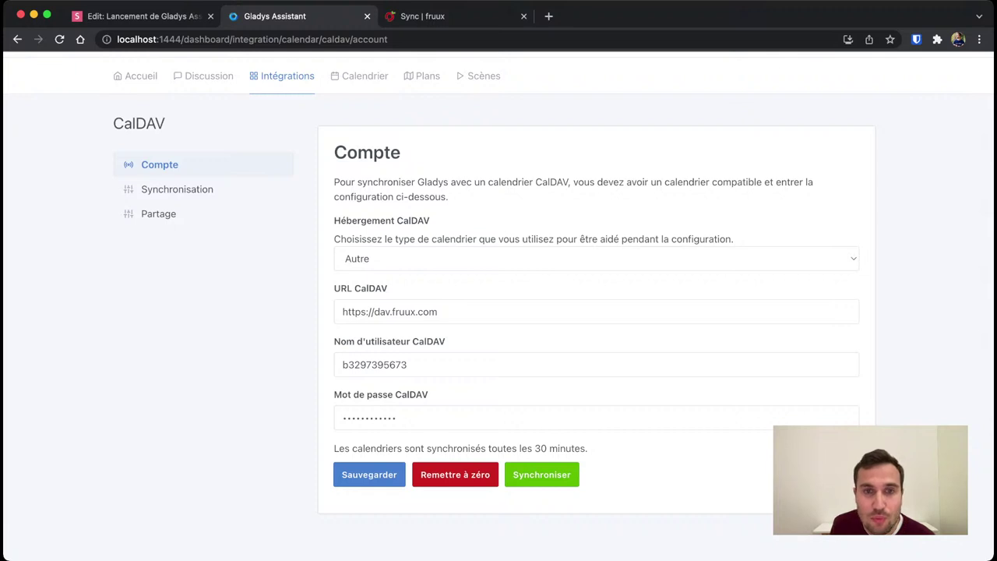
{"action": "left_click", "coordinate": [595, 259]}
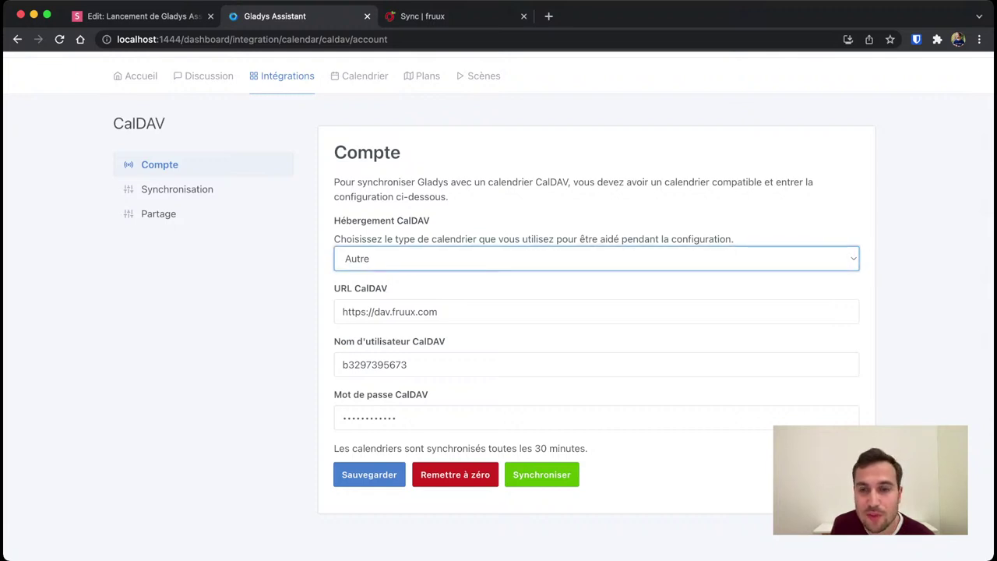
{"action": "key", "text": "super+Tab"}
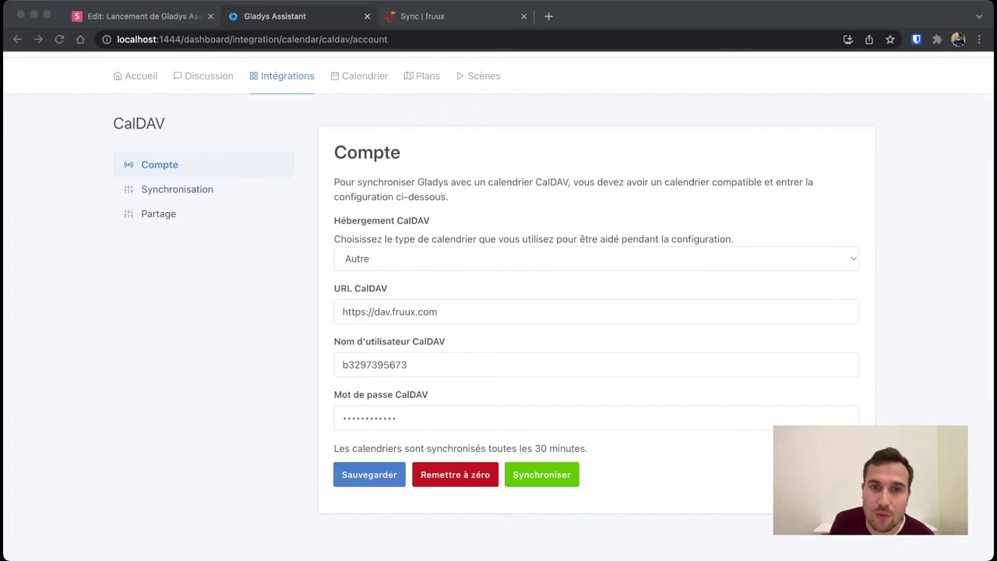
{"action": "key", "text": "super+Tab"}
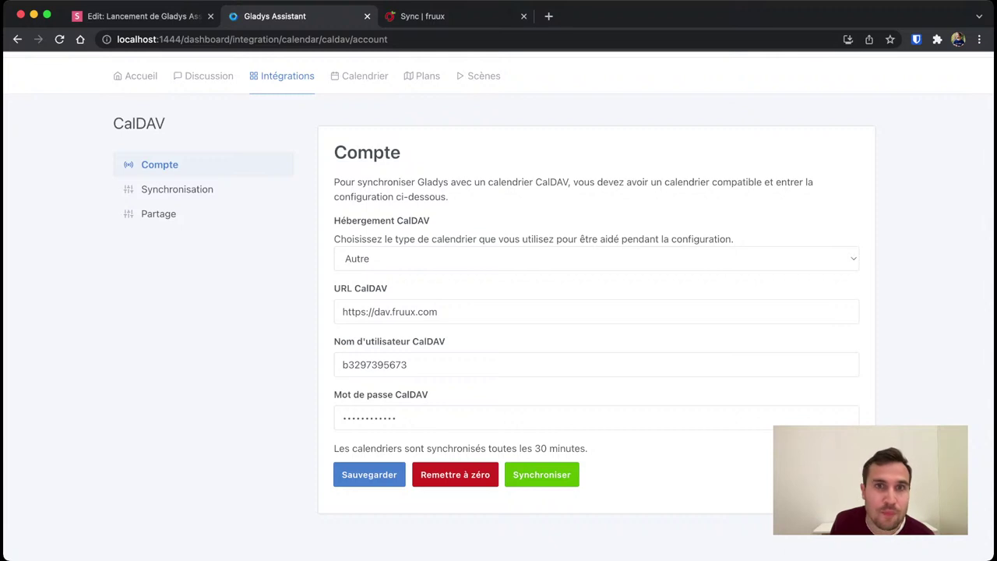
- Review the CalDAV calendars selected for synchronisation and save sharing of Calendar and Tasks with the other Gladys users
{"action": "left_click", "coordinate": [177, 190]}
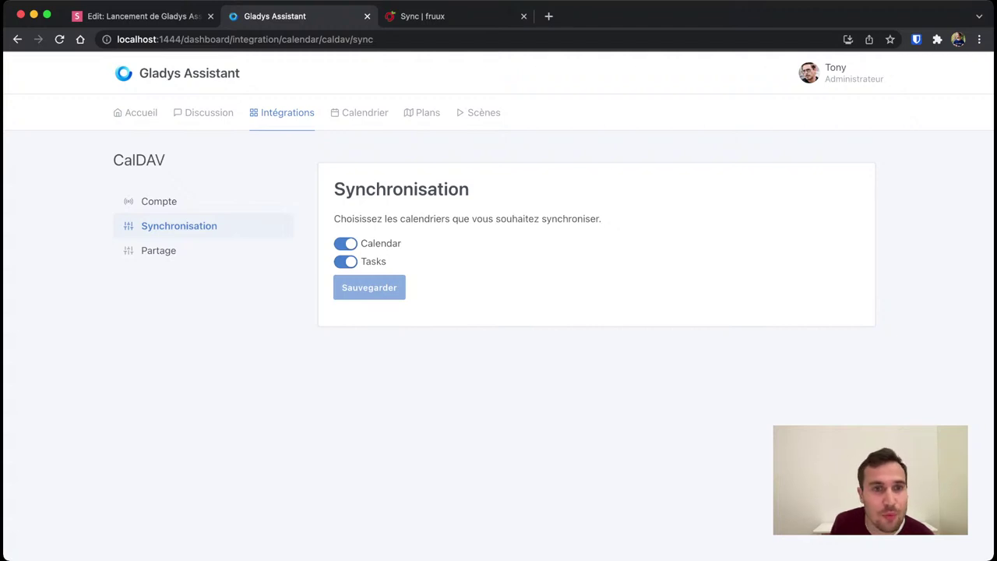
{"action": "left_click", "coordinate": [159, 251]}
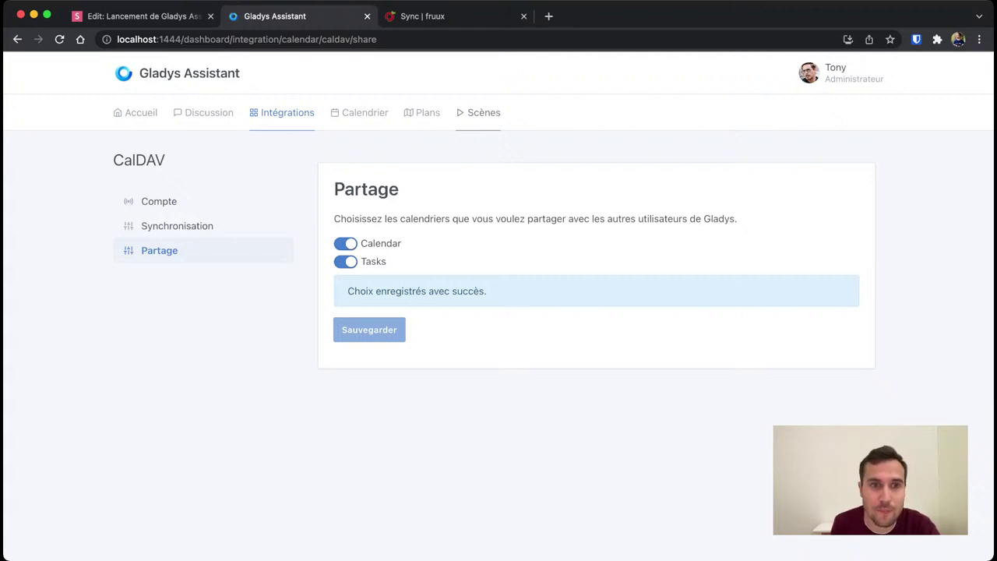
- Create a new scene named "Quand il est l'heure d'aller au sport" with the anchor icon
{"action": "left_click", "coordinate": [479, 112]}
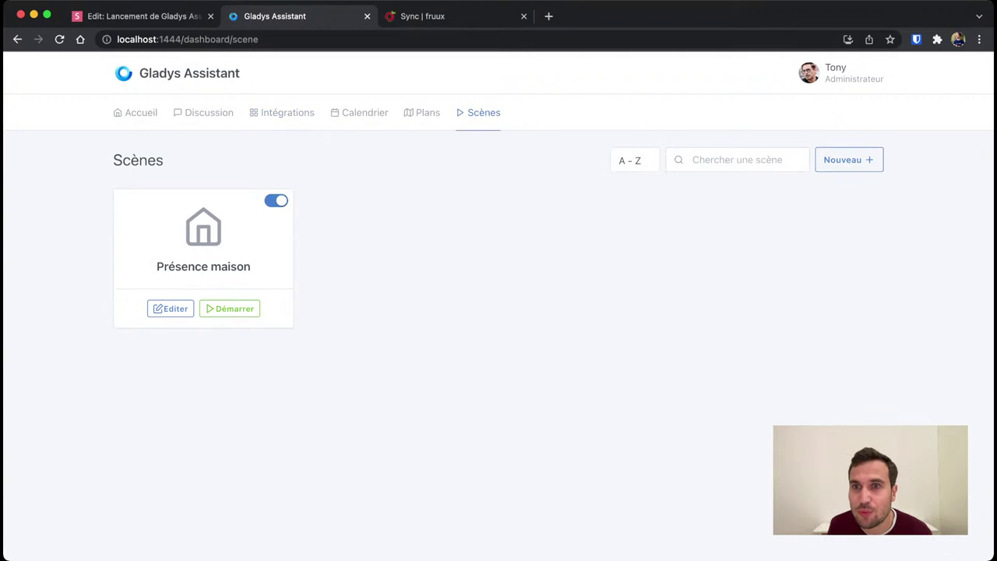
{"action": "left_click", "coordinate": [849, 160]}
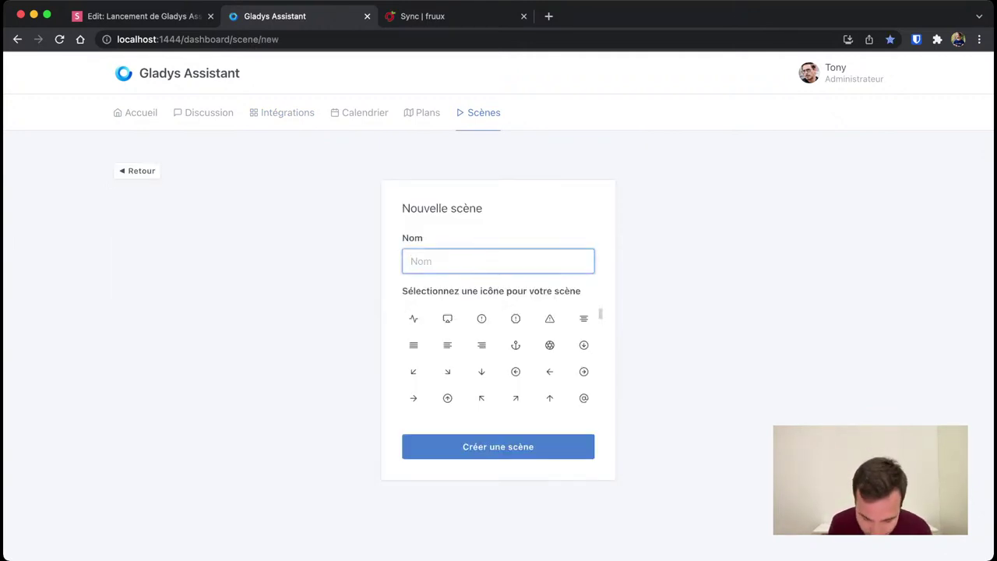
{"action": "type", "text": "Quand il "}
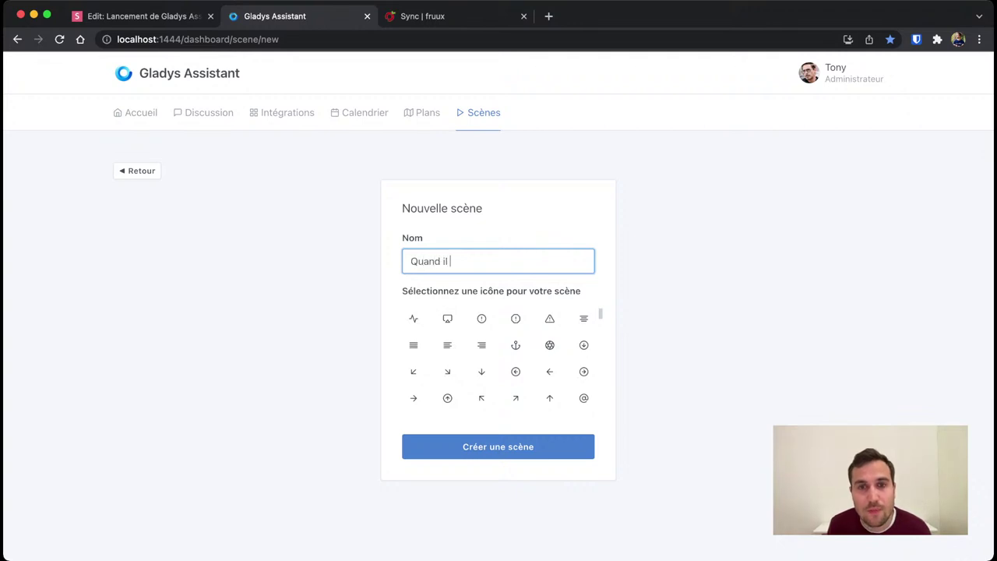
{"action": "type", "text": "es t l'"}
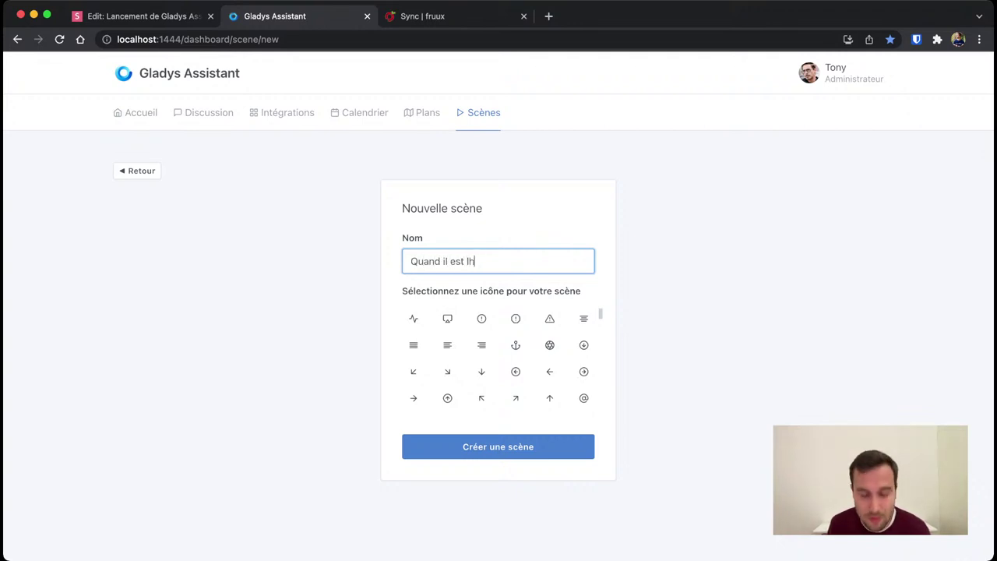
{"action": "type", "text": "heure d'aller au sport"}
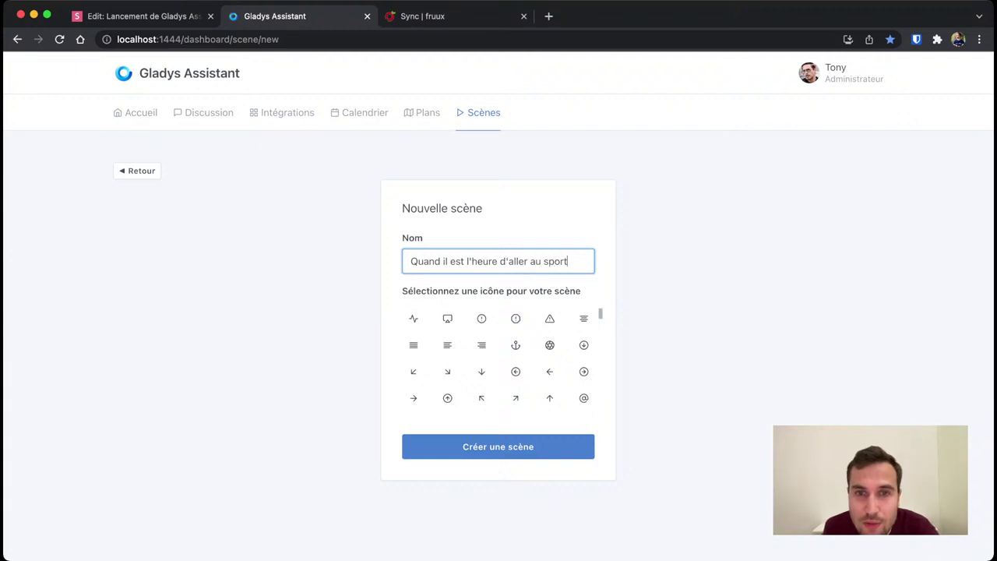
{"action": "left_click", "coordinate": [516, 346]}
{"action": "left_click", "coordinate": [498, 446]}
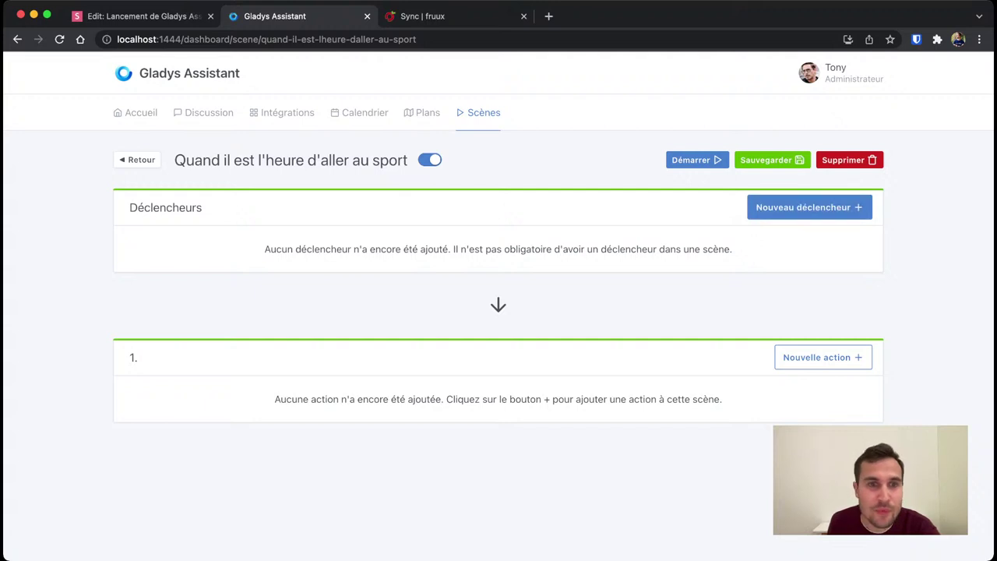
- Add a trigger of type "Un évènement dans le calendrier arrive" to the scene
{"action": "left_click", "coordinate": [809, 208]}
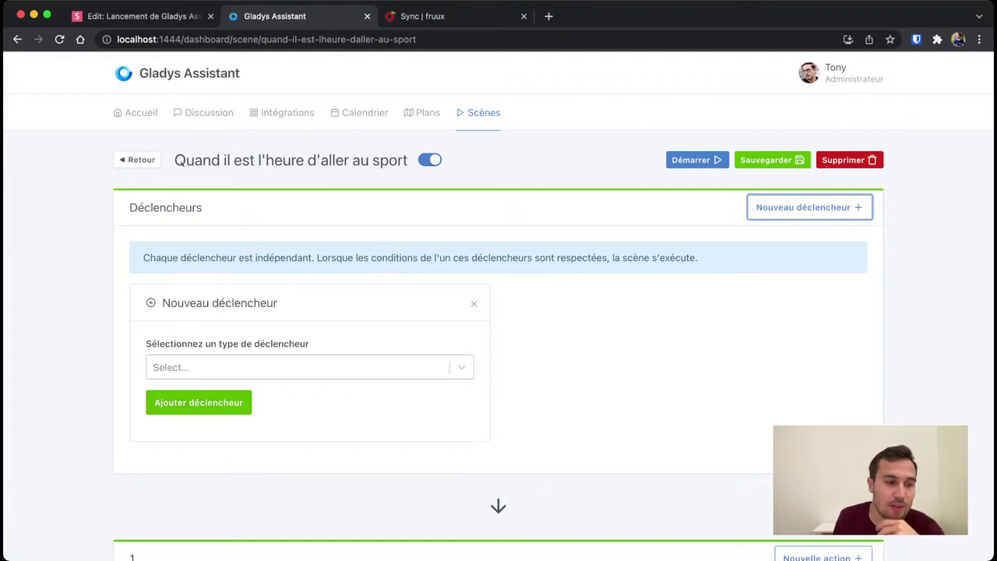
{"action": "scroll", "coordinate": [499, 312], "scroll_direction": "down", "scroll_amount": 2}
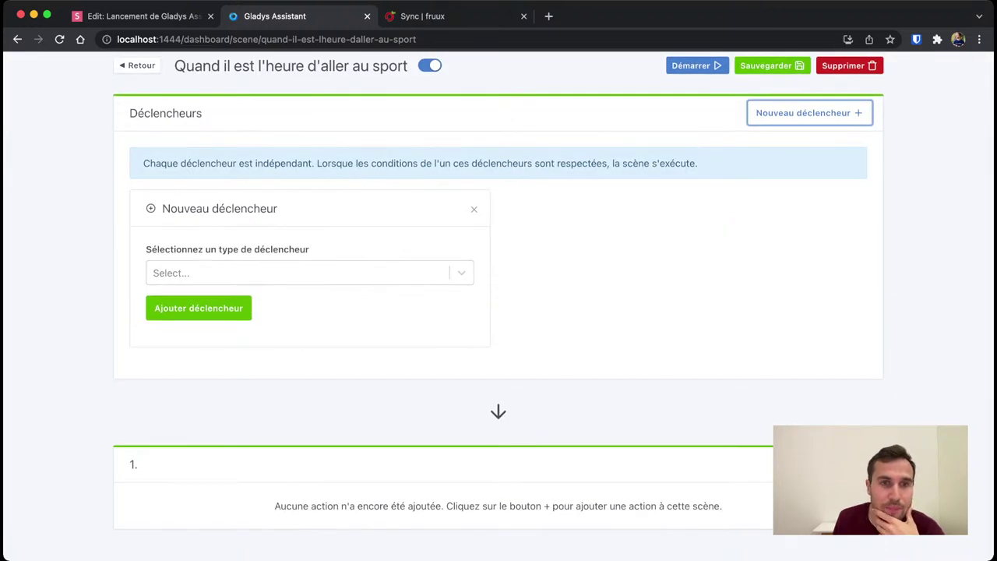
{"action": "left_click", "coordinate": [310, 272]}
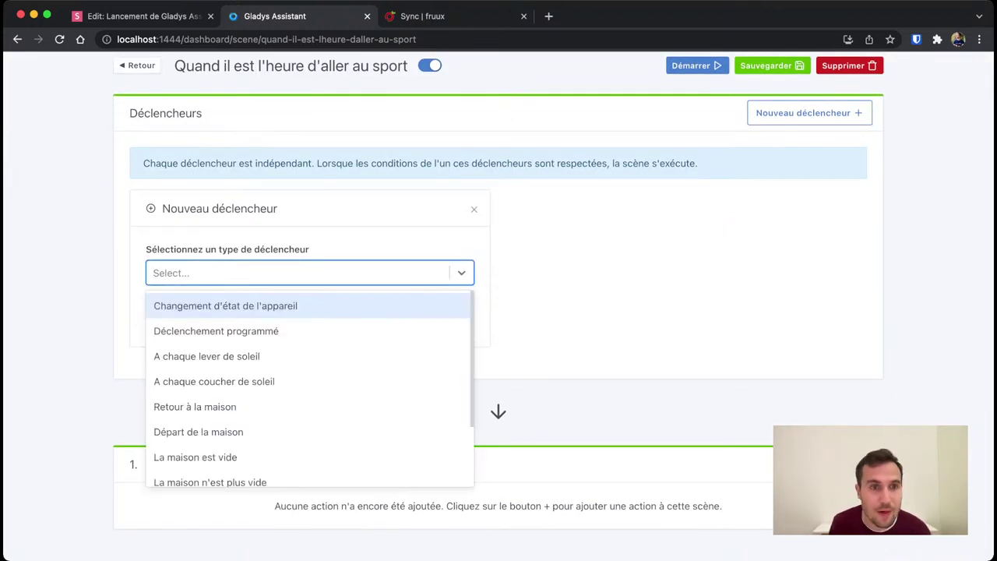
{"action": "type", "text": "cal"}
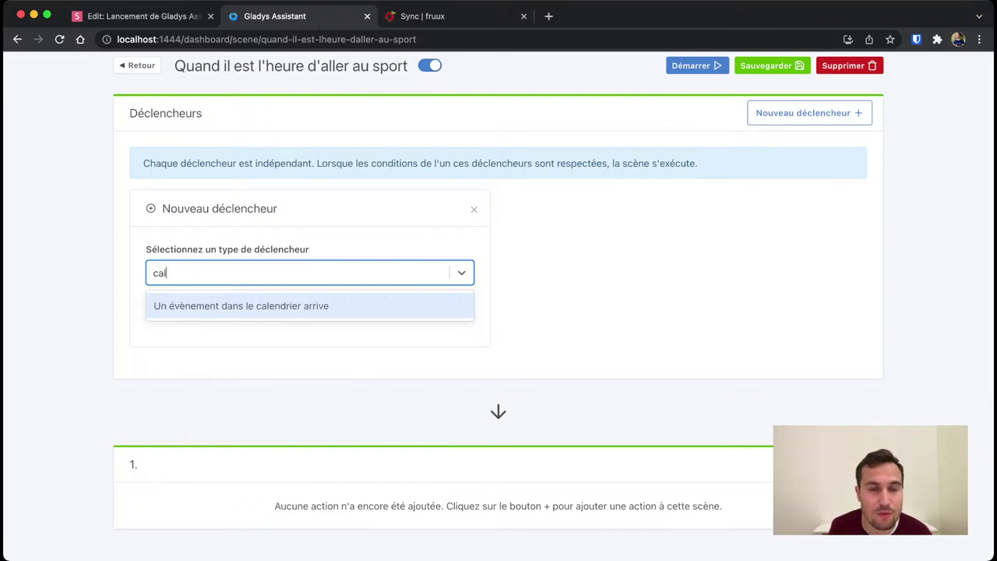
{"action": "key", "text": "Return"}
{"action": "key", "text": "Tab"}
{"action": "key", "text": "Return"}
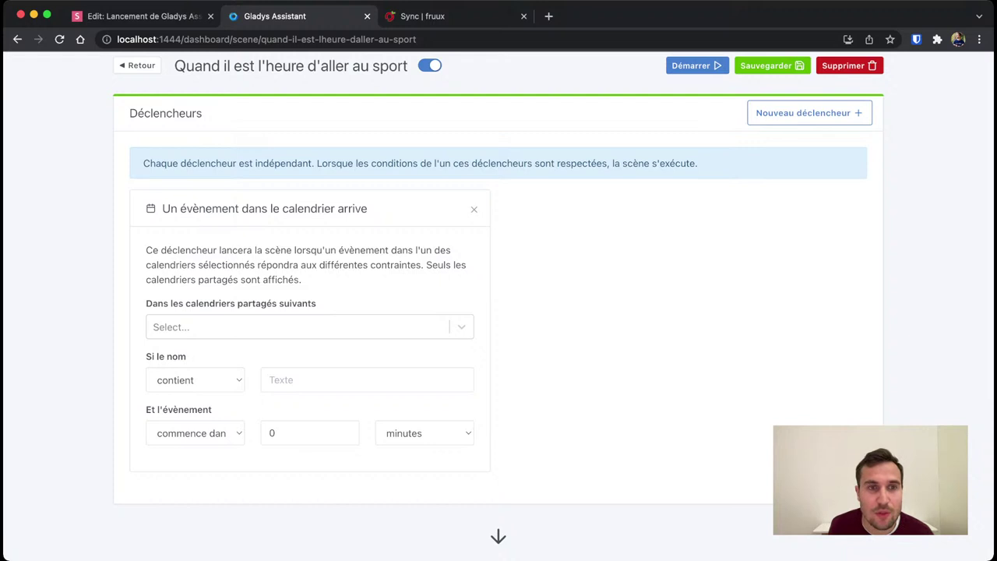
- Choose the shared calendar "Calendar" for the calendar event trigger
{"action": "scroll", "coordinate": [498, 306], "scroll_direction": "down", "scroll_amount": 1}
{"action": "left_click", "coordinate": [310, 251]}
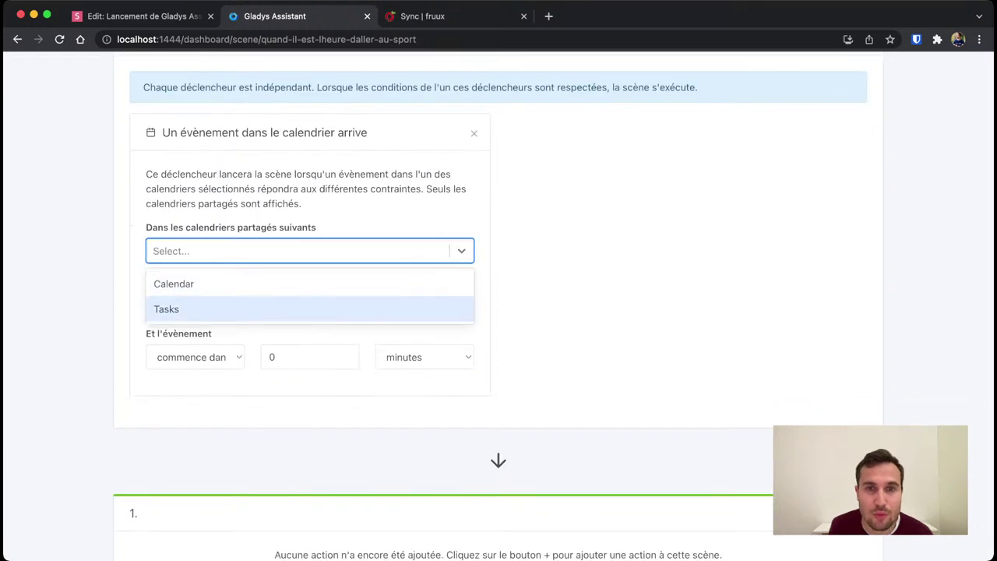
{"action": "key", "text": "Down"}
{"action": "key", "text": "Down"}
{"action": "key", "text": "Down"}
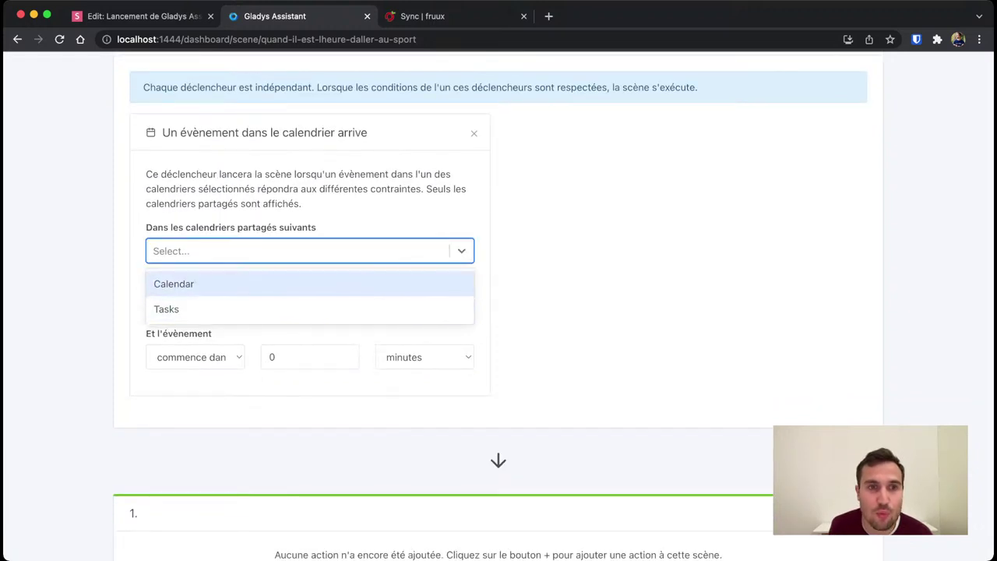
{"action": "key", "text": "Return"}
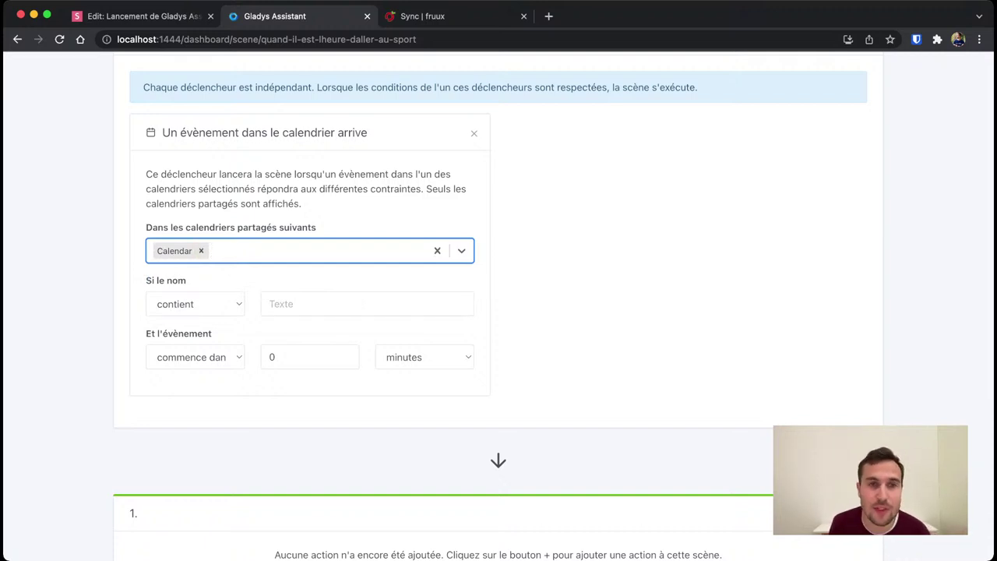
{"action": "key", "text": "Left"}
{"action": "key", "text": "Right"}
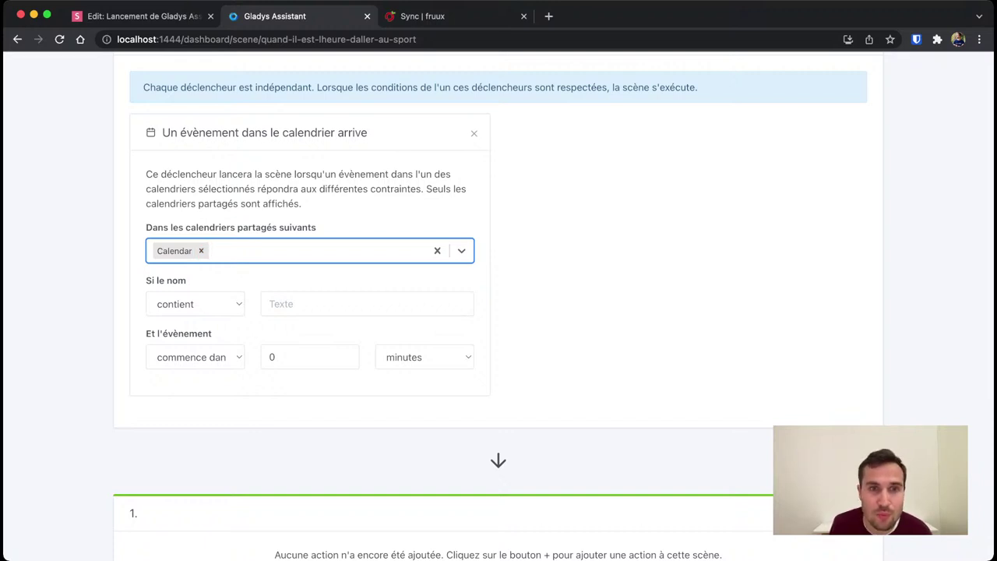
{"action": "key", "text": "Left"}
{"action": "key", "text": "Right"}
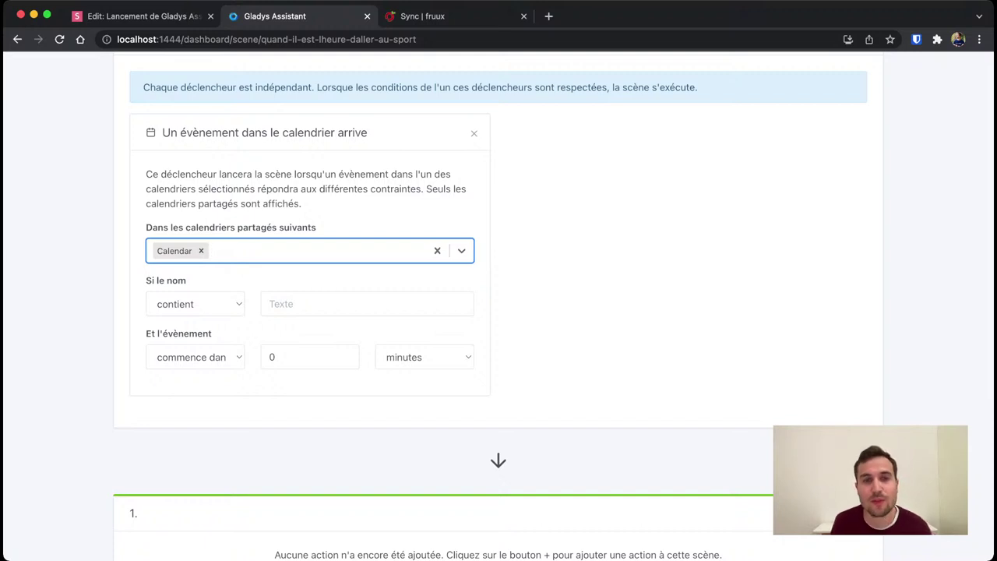
- Enter "sport" as the text the event name must contain
{"action": "left_click", "coordinate": [367, 304]}
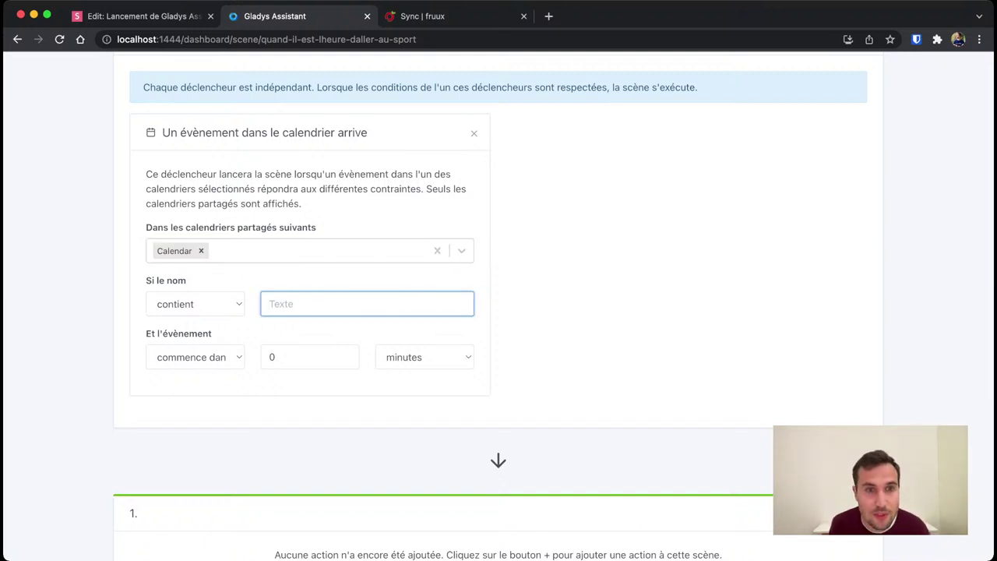
{"action": "type", "text": "sport"}
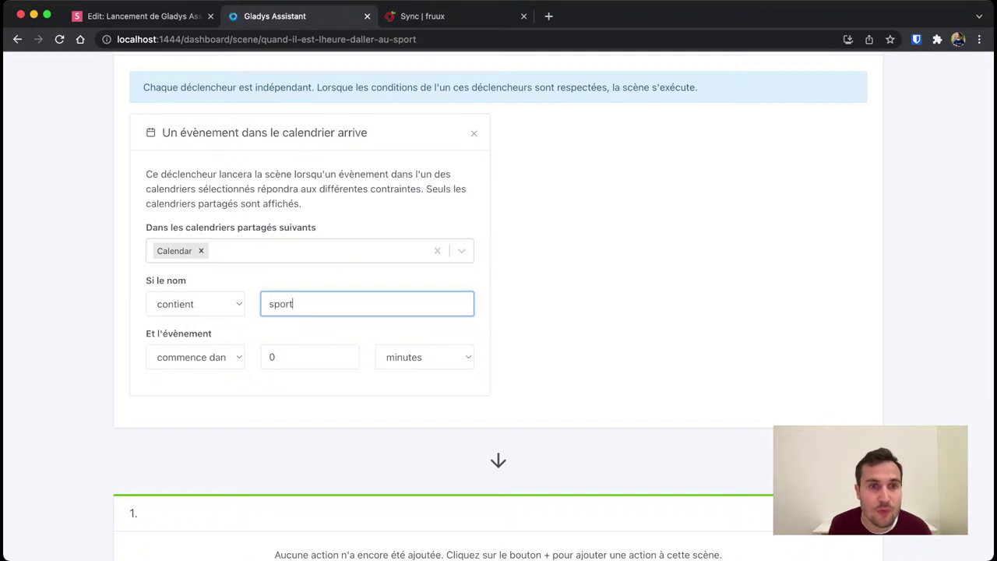
- Change the event name condition to "commence par" with the text "Piscine"
{"action": "left_click", "coordinate": [195, 304]}
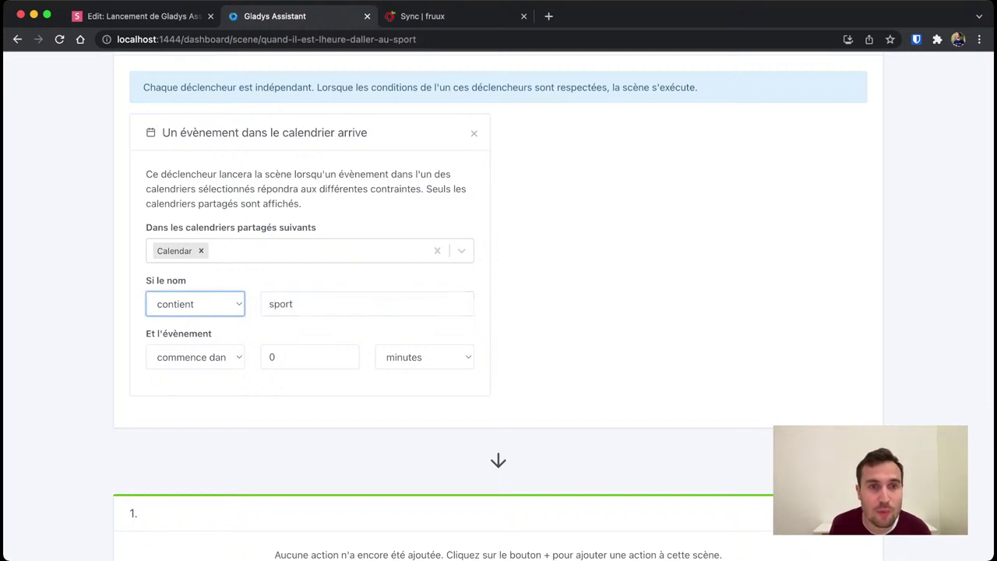
{"action": "left_click", "coordinate": [196, 320]}
{"action": "left_click", "coordinate": [367, 304]}
{"action": "key", "text": "BackSpace"}
{"action": "key", "text": "BackSpace"}
{"action": "key", "text": "BackSpace"}
{"action": "key", "text": "BackSpace"}
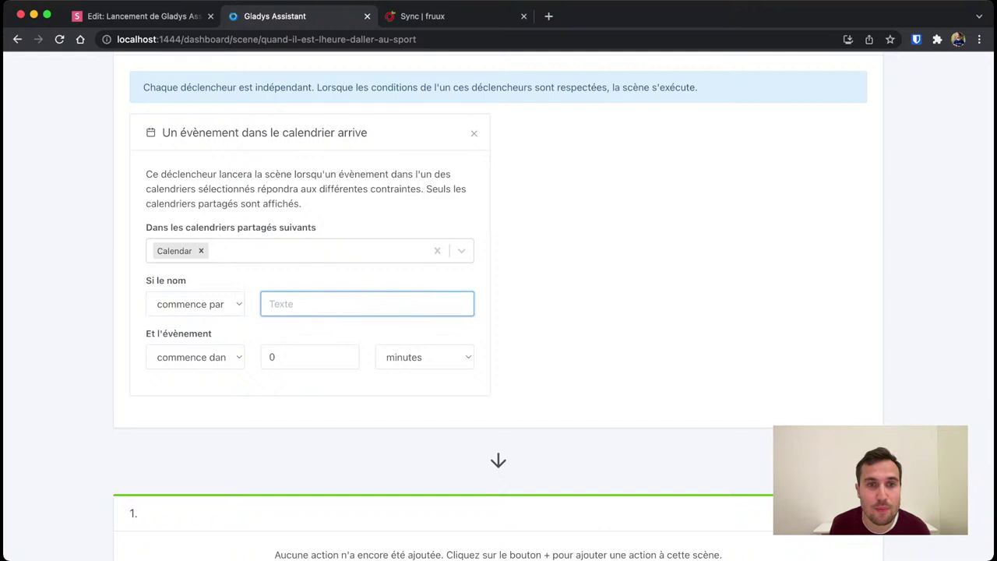
{"action": "type", "text": "Piscine"}
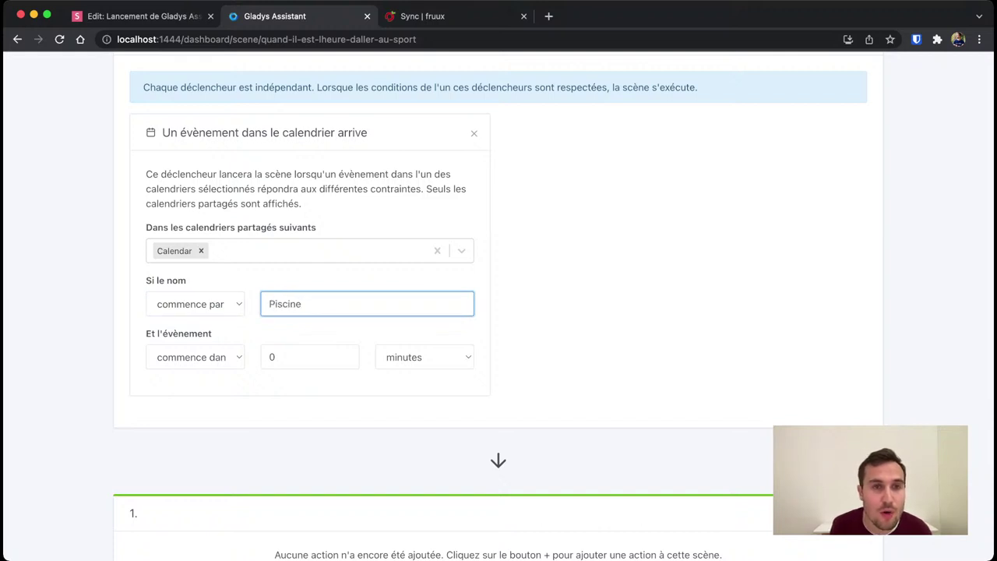
- Clear the event name text and set the name condition to accept any name
{"action": "key", "text": "super+a"}
{"action": "key", "text": "BackSpace"}
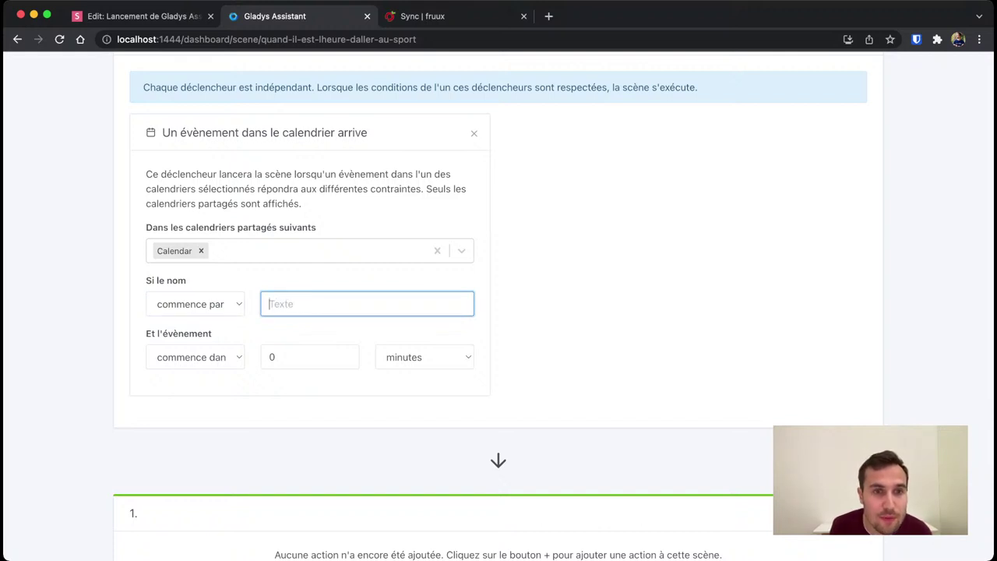
{"action": "key", "text": "shift+Tab"}
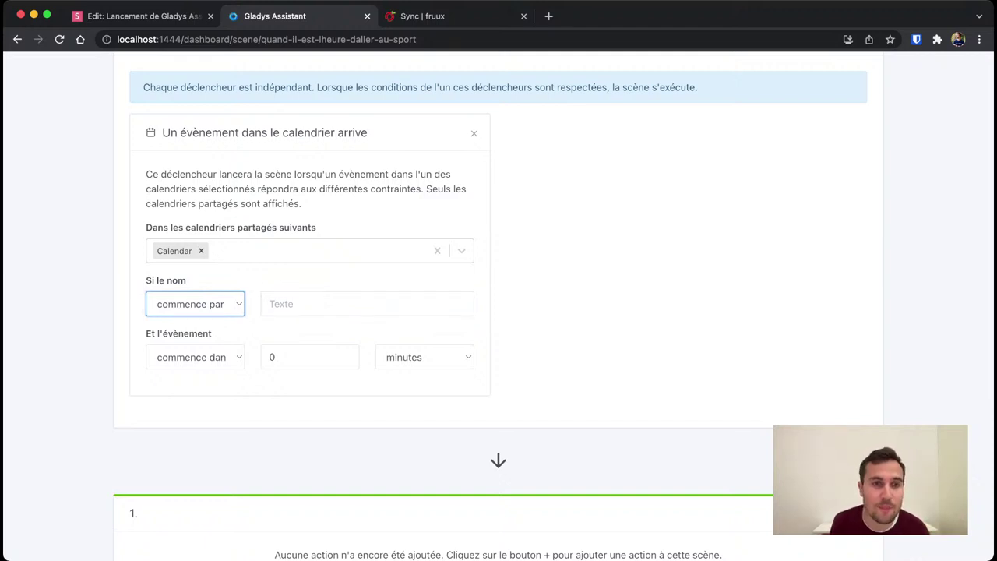
{"action": "left_click", "coordinate": [195, 304]}
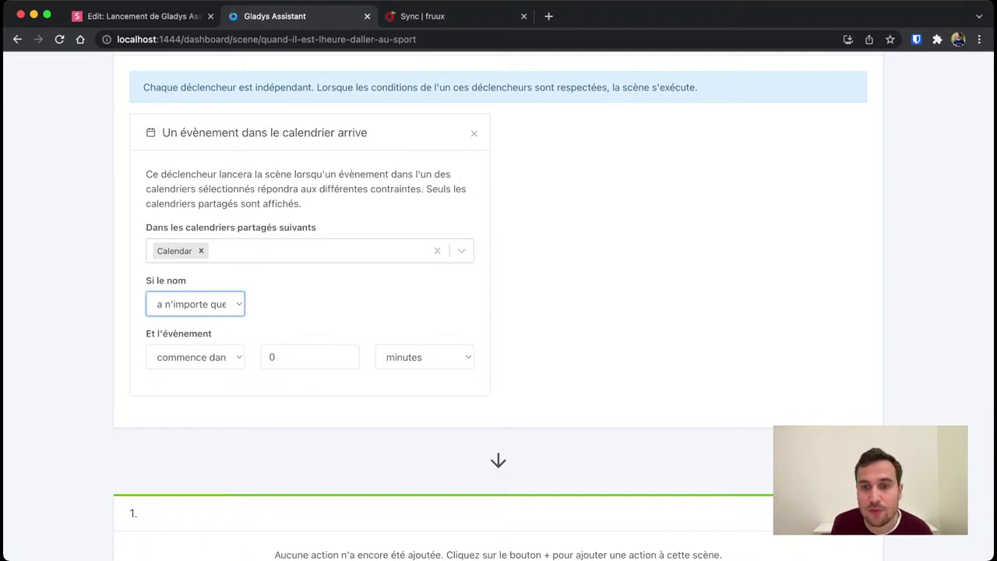
{"action": "key", "text": "super+Tab"}
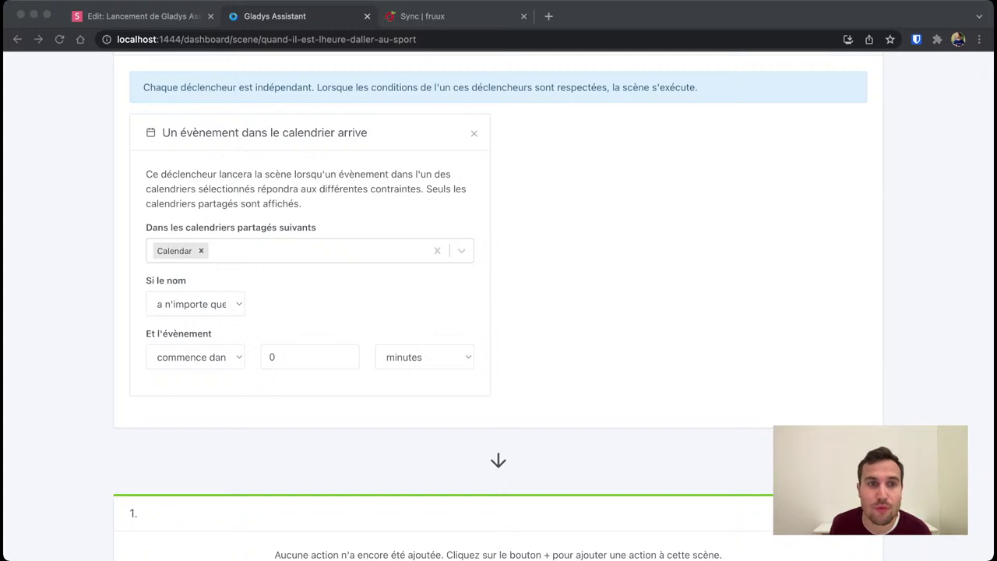
{"action": "key", "text": "super+Tab"}
{"action": "key", "text": "super+Tab"}
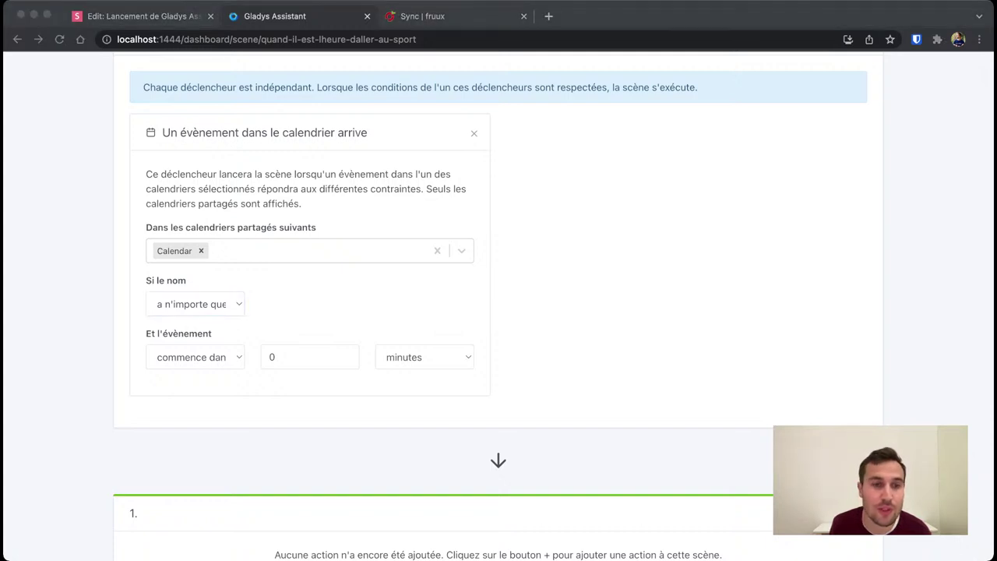
{"action": "key", "text": "super+Tab"}
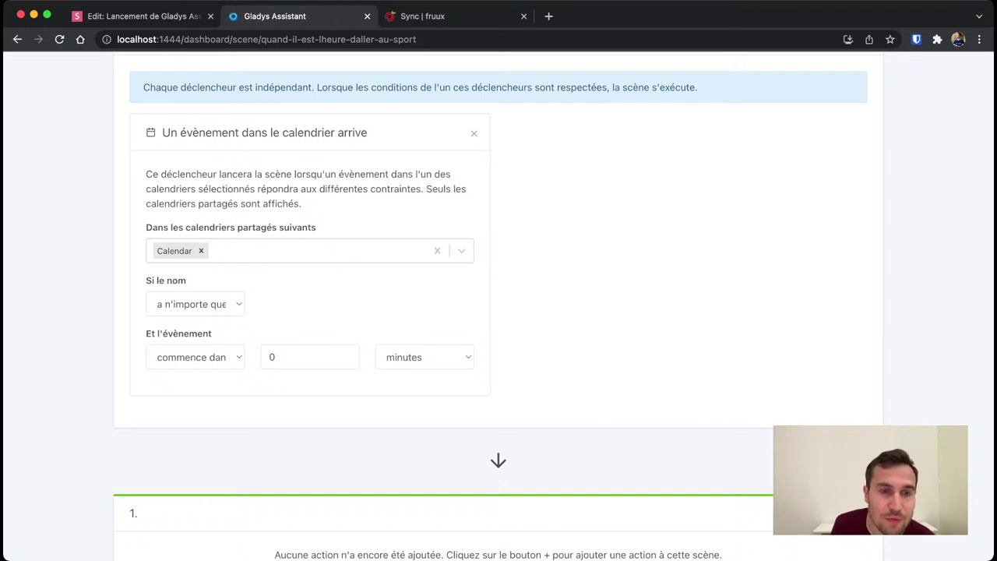
- Set the event timing so the trigger fires when the event starts in 10 minutes
{"action": "left_click", "coordinate": [195, 357]}
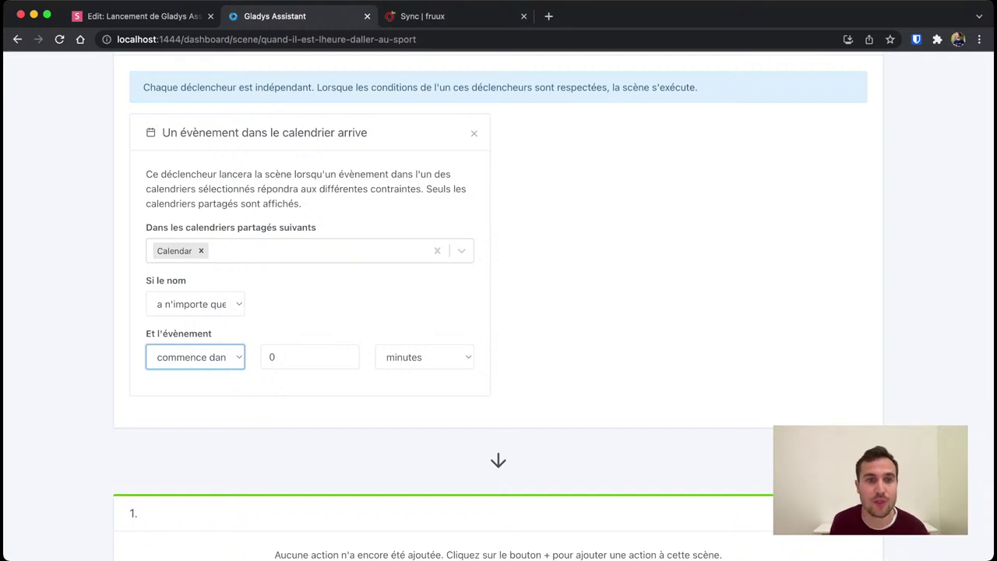
{"action": "left_click", "coordinate": [270, 356]}
{"action": "type", "text": "10"}
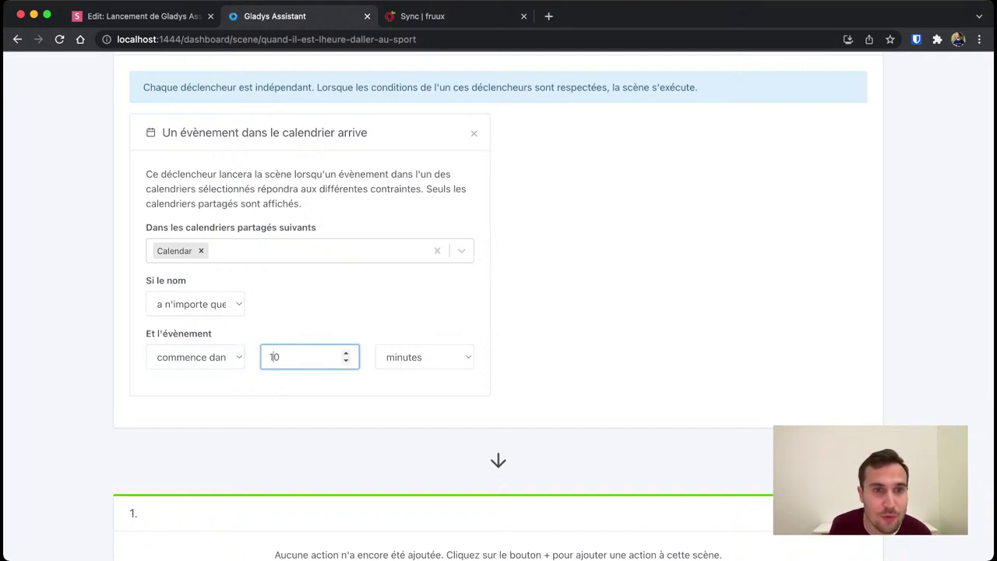
- Set the event name condition to "contient" with the text "sport"
{"action": "left_click", "coordinate": [195, 303]}
{"action": "left_click", "coordinate": [195, 270]}
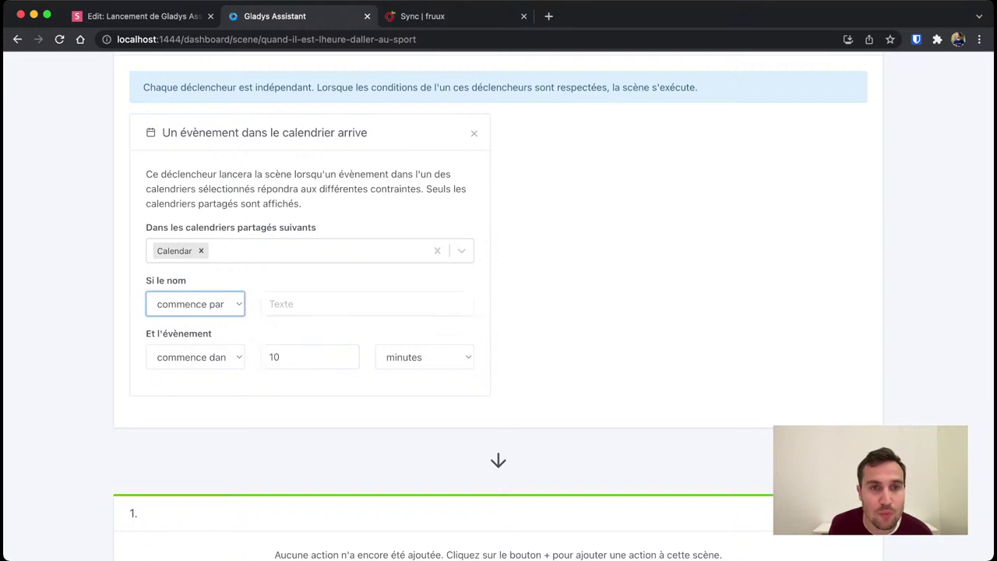
{"action": "key", "text": "Down"}
{"action": "key", "text": "Tab"}
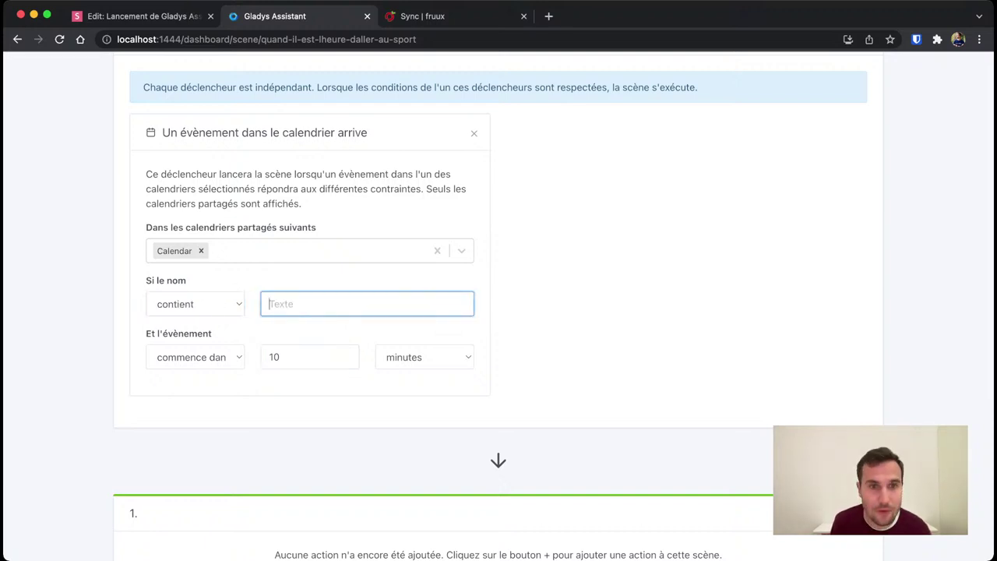
{"action": "type", "text": "sport"}
{"action": "key", "text": "Tab"}
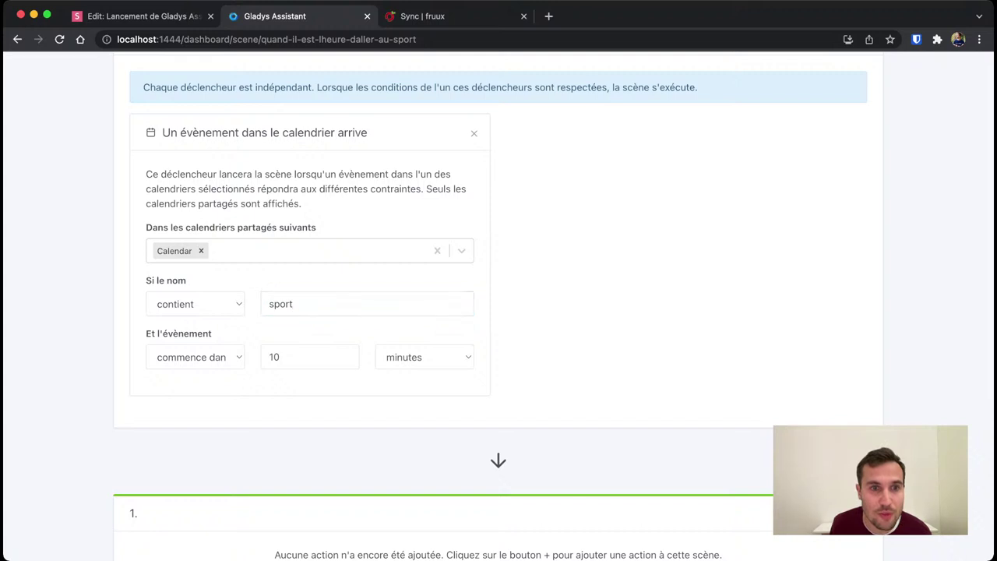
{"action": "left_click", "coordinate": [195, 357]}
{"action": "left_click", "coordinate": [310, 357]}
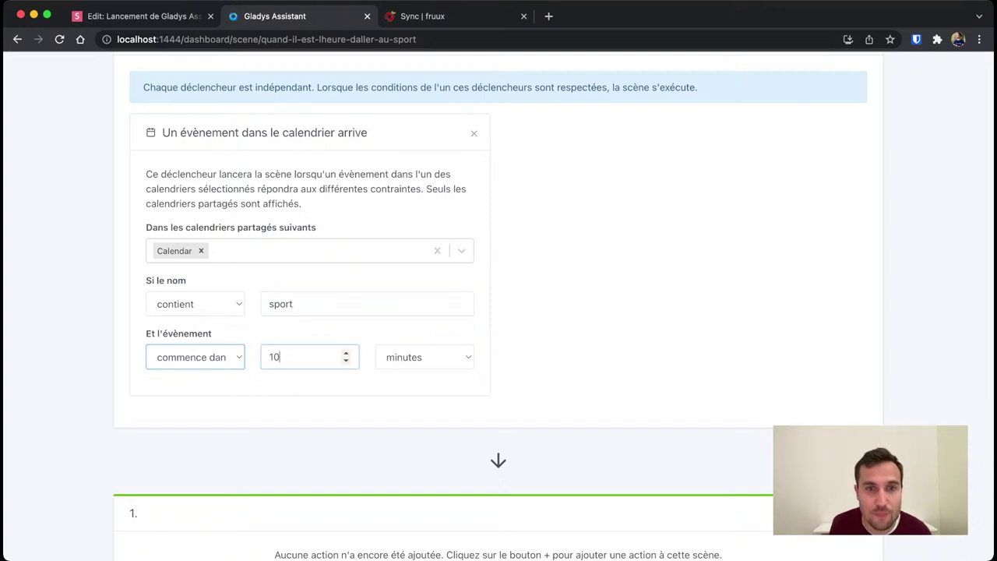
{"action": "left_click", "coordinate": [405, 383]}
{"action": "scroll", "coordinate": [405, 384], "scroll_direction": "down", "scroll_amount": 1}
{"action": "scroll", "coordinate": [498, 312], "scroll_direction": "down", "scroll_amount": 1}
{"action": "scroll", "coordinate": [498, 312], "scroll_direction": "up", "scroll_amount": 1}
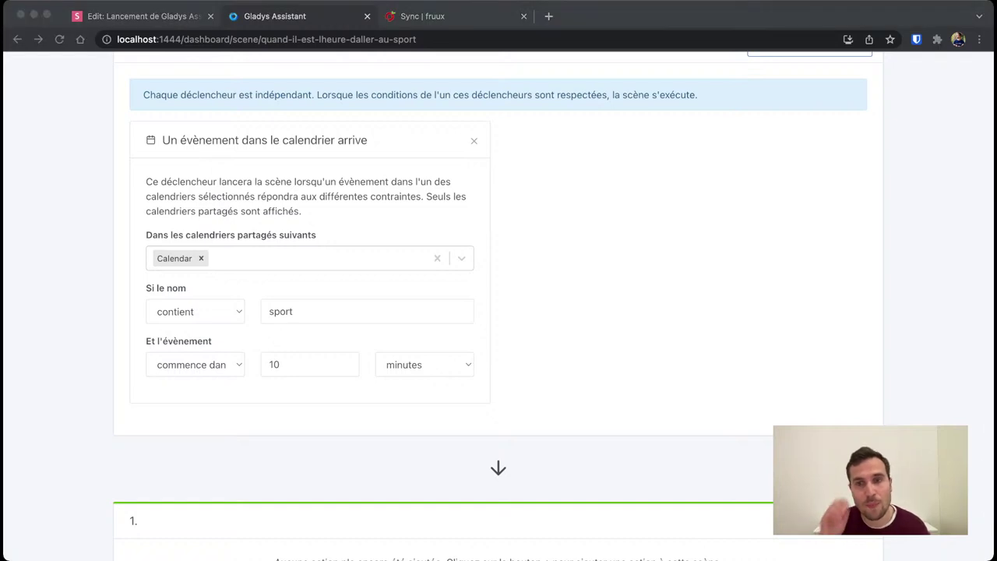
{"action": "key", "text": "super+Tab"}
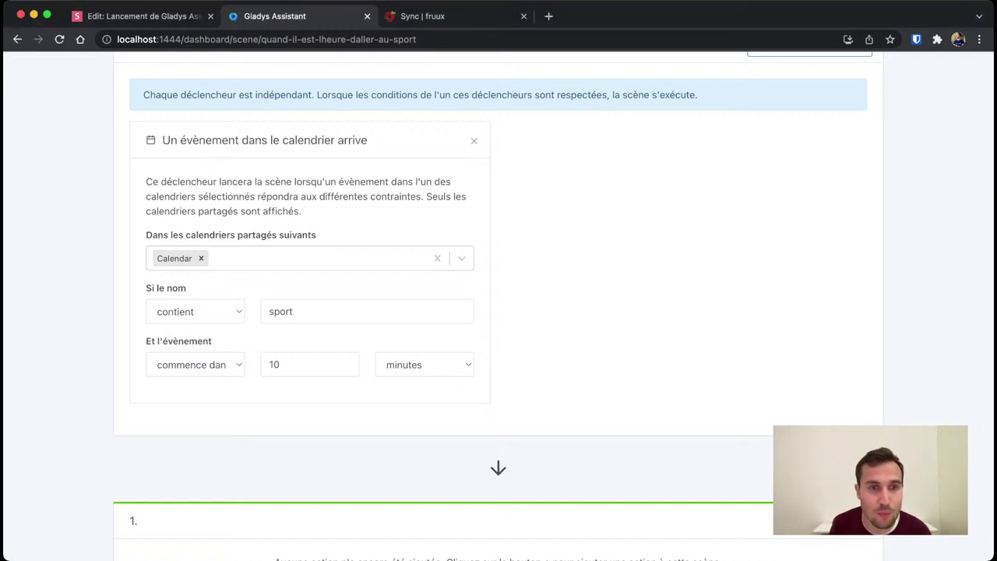
- Change the event timing condition to "finit dans"
{"action": "left_click", "coordinate": [195, 364]}
{"action": "left_click", "coordinate": [195, 382]}
{"action": "key", "text": "super+Tab"}
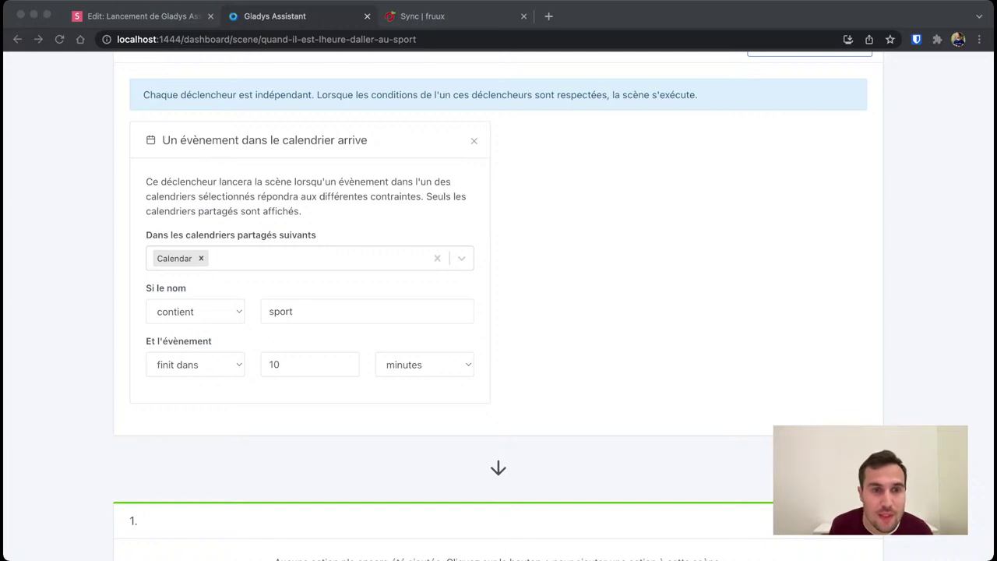
{"action": "key", "text": "super+Tab"}
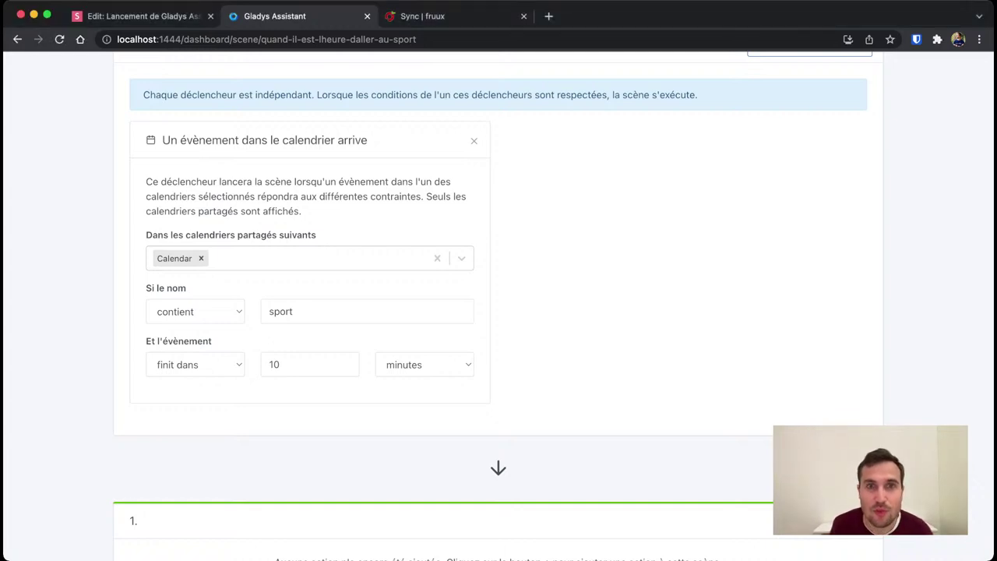
- Add an "Envoyer un message" action to the first action block and select the user who receives it
{"action": "scroll", "coordinate": [498, 311], "scroll_direction": "up", "scroll_amount": 3}
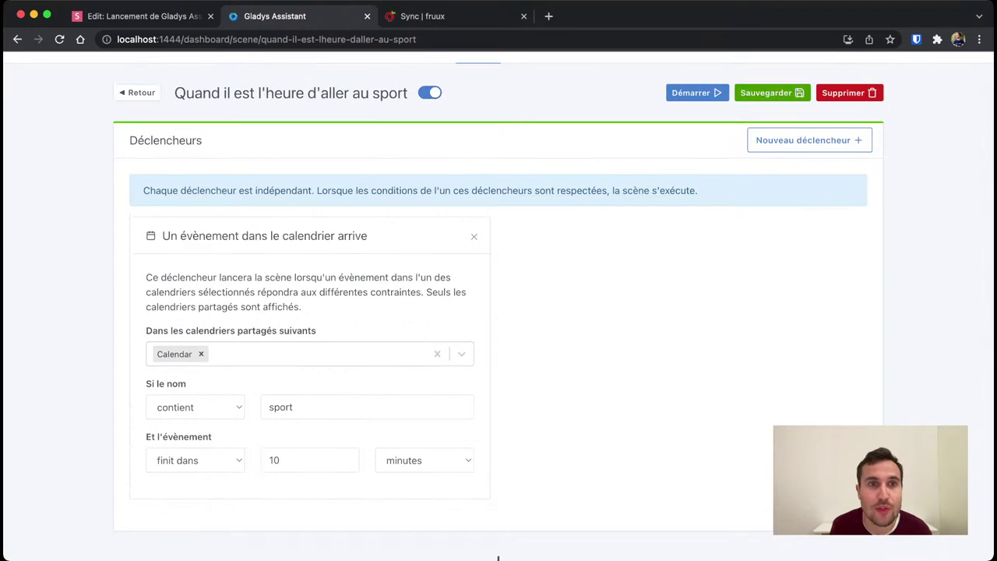
{"action": "scroll", "coordinate": [499, 312], "scroll_direction": "down", "scroll_amount": 4}
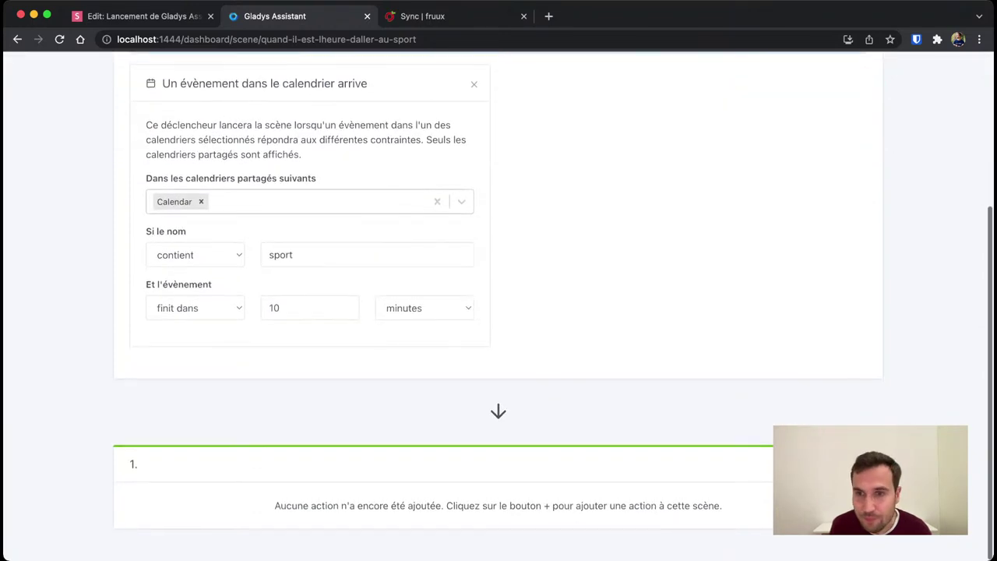
{"action": "scroll", "coordinate": [498, 312], "scroll_direction": "down", "scroll_amount": 5}
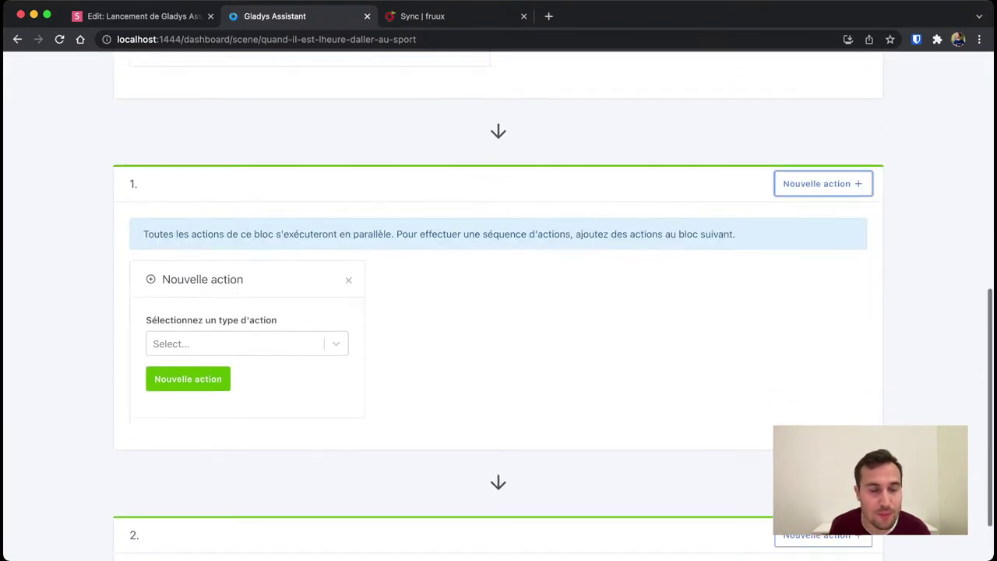
{"action": "left_click", "coordinate": [233, 335]}
{"action": "type", "text": "envoi"}
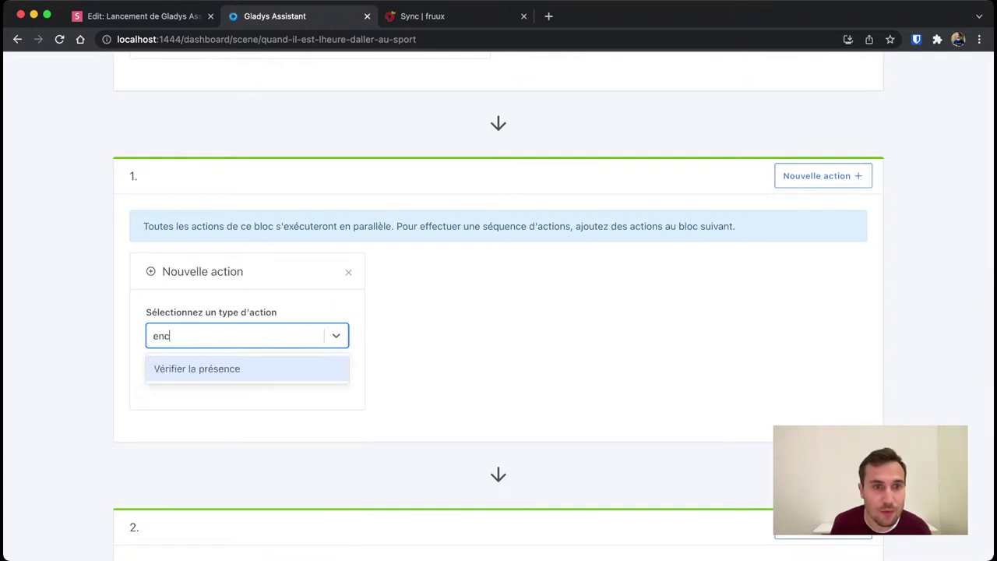
{"action": "key", "text": "BackSpace"}
{"action": "key", "text": "BackSpace"}
{"action": "key", "text": "Return"}
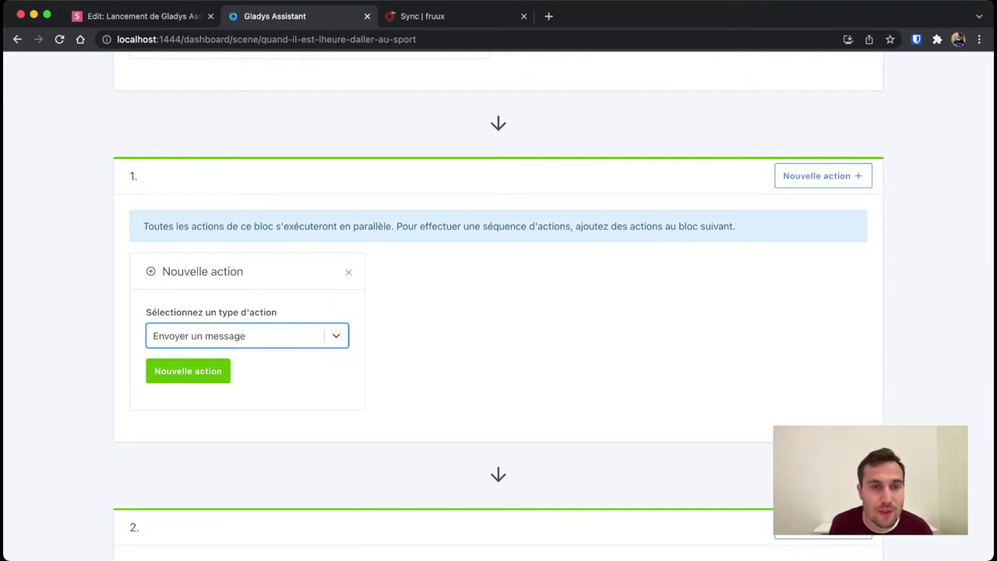
{"action": "left_click", "coordinate": [187, 371]}
{"action": "left_click", "coordinate": [234, 335]}
{"action": "key", "text": "Return"}
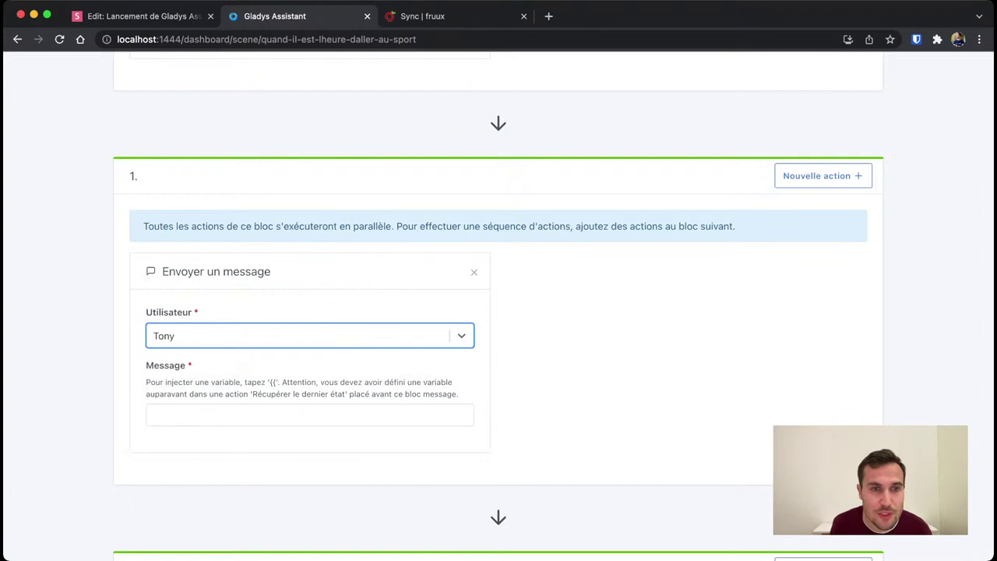
- Write a message greeting the recipient by first name, followed by ", il est l'heure d'aller au sport."
{"action": "left_click", "coordinate": [309, 415]}
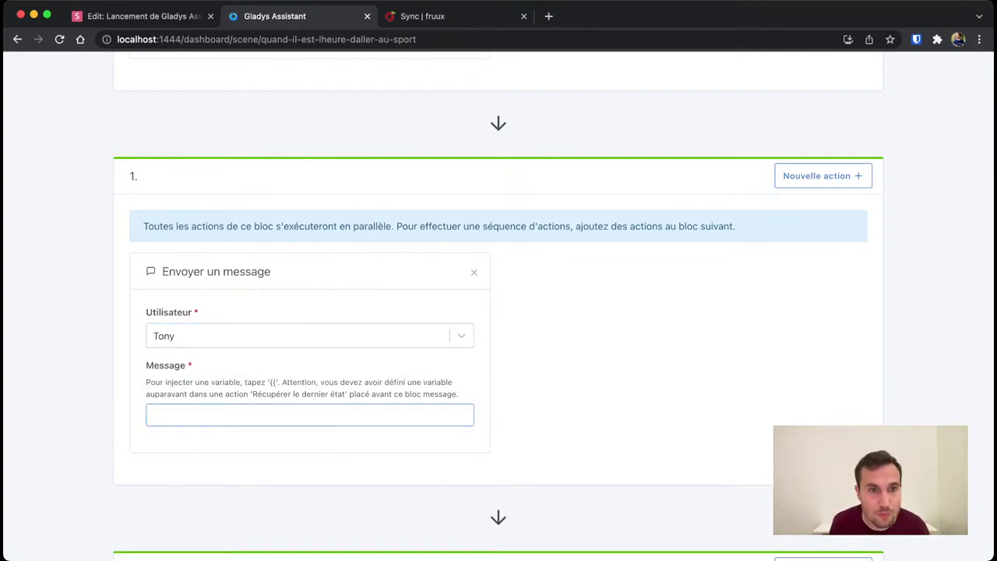
{"action": "type", "text": "Bonjour"}
{"action": "key", "text": "BackSpace"}
{"action": "key", "text": "BackSpace"}
{"action": "key", "text": "BackSpace"}
{"action": "key", "text": "BackSpace"}
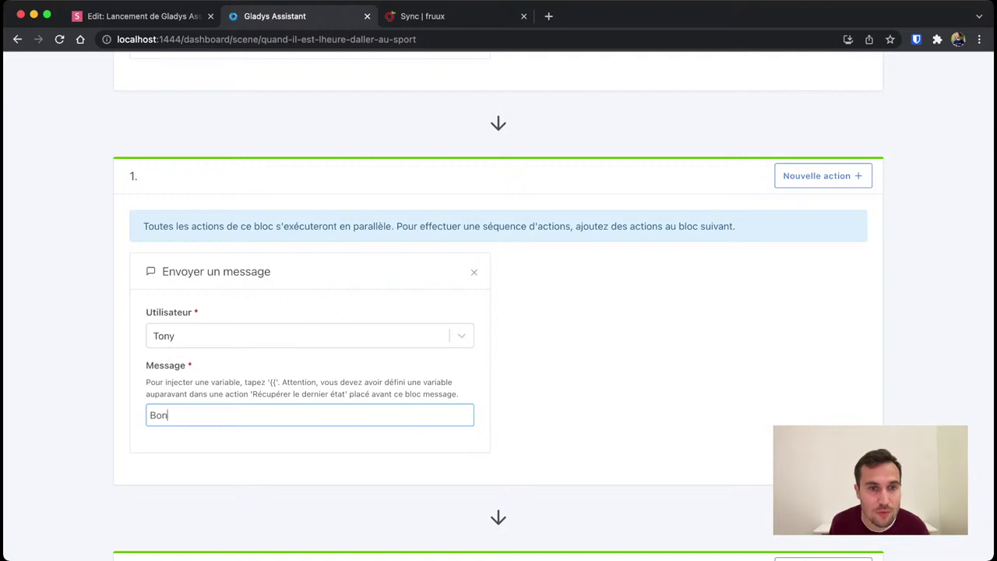
{"action": "type", "text": "jour Tony, il est l'h"}
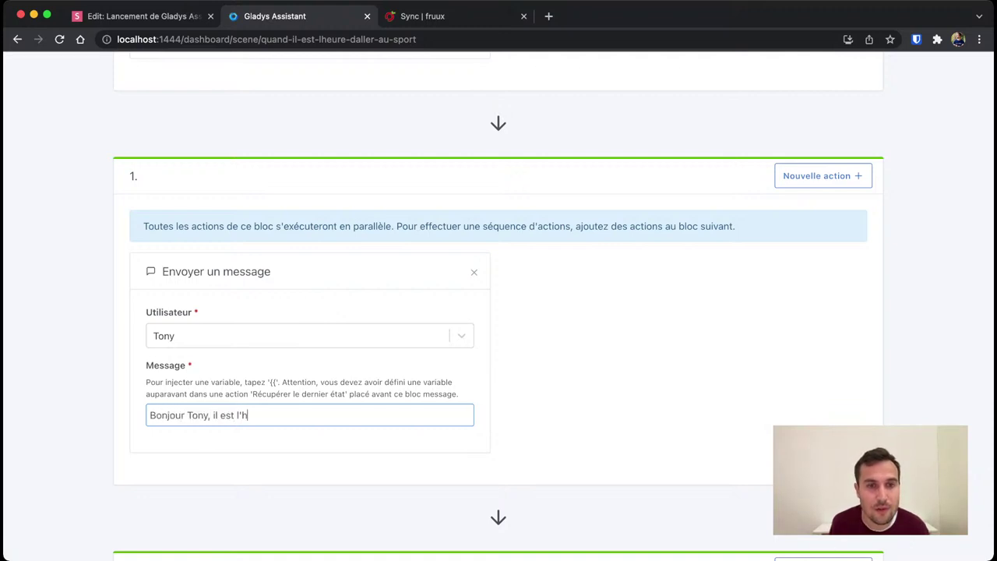
{"action": "type", "text": "eure d'aller au psort"}
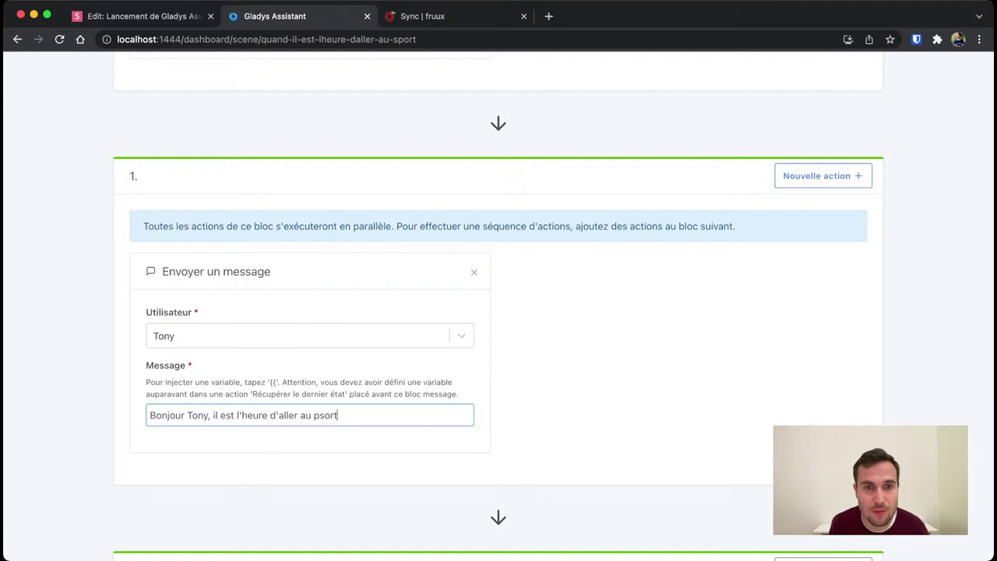
{"action": "key", "text": "BackSpace"}
{"action": "key", "text": "BackSpace"}
{"action": "key", "text": "BackSpace"}
{"action": "key", "text": "BackSpace"}
{"action": "key", "text": "BackSpace"}
{"action": "type", "text": "sport."}
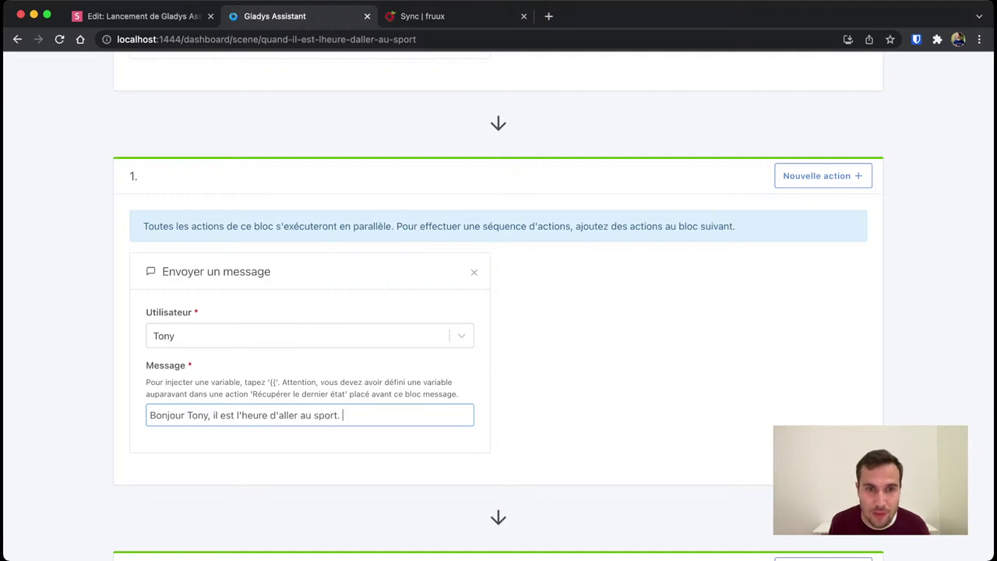
- Replace the message's final period with an opening parenthesis and insert the "Nom de l'évènement" variable
{"action": "key", "text": "BackSpace"}
{"action": "key", "text": "BackSpace"}
{"action": "type", "text": "("}
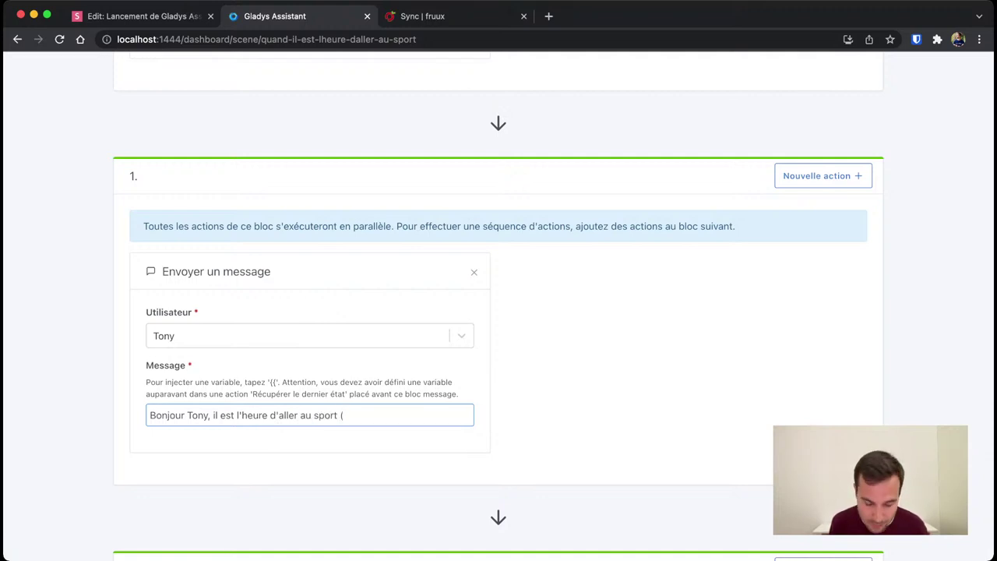
{"action": "type", "text": "{{"}
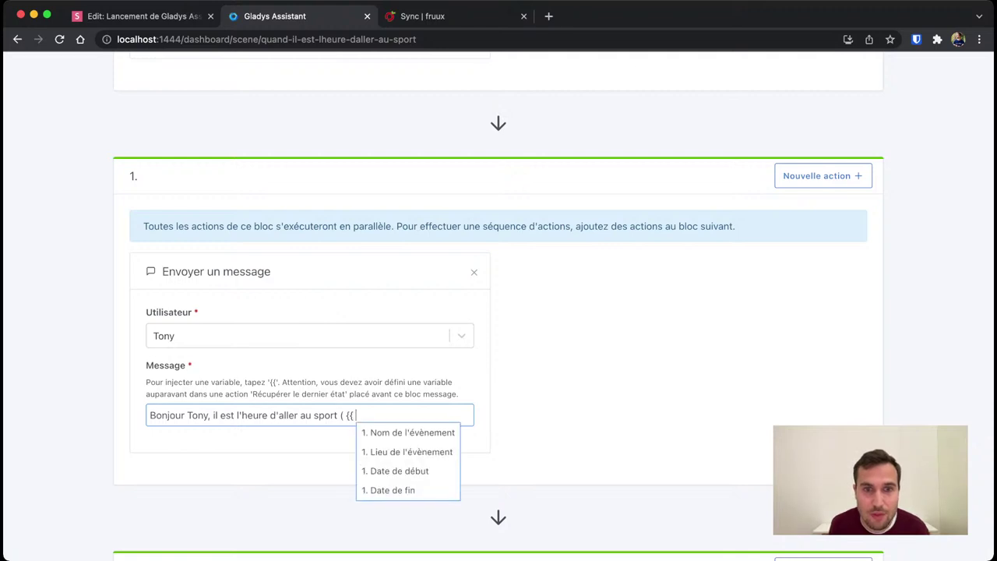
{"action": "key", "text": "Down"}
{"action": "key", "text": "Return"}
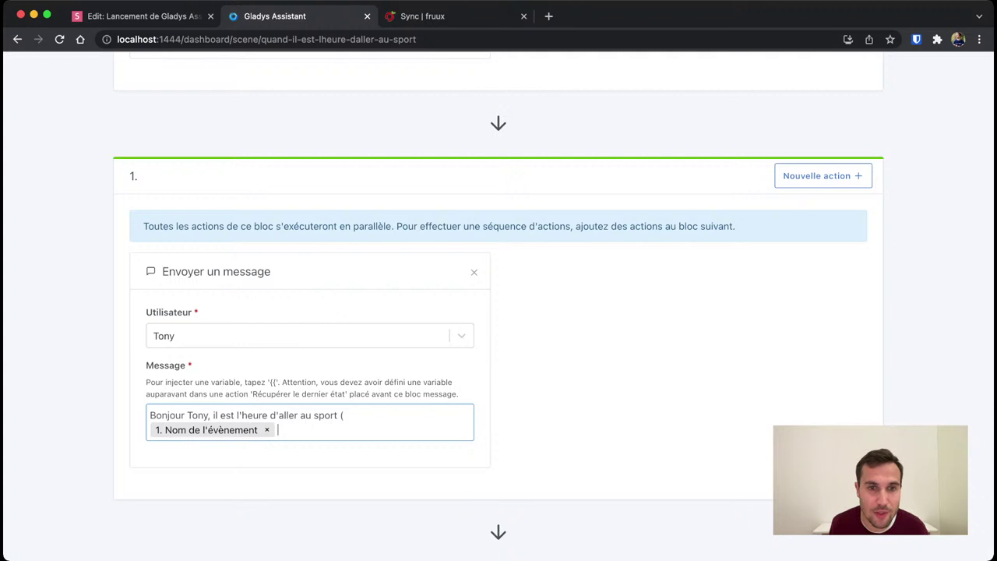
- Append "-" with the "Lieu de l'évènement" variable, followed by "à" with the "Date de début" variable, to the message
{"action": "type", "text": "- {{"}
{"action": "key", "text": "Down"}
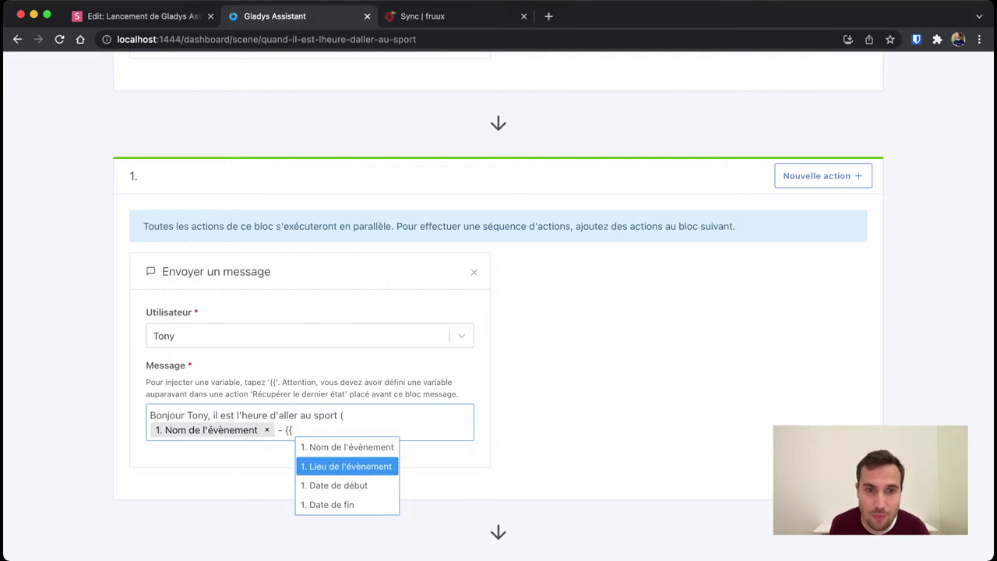
{"action": "key", "text": "Return"}
{"action": "type", "text": "à {{"}
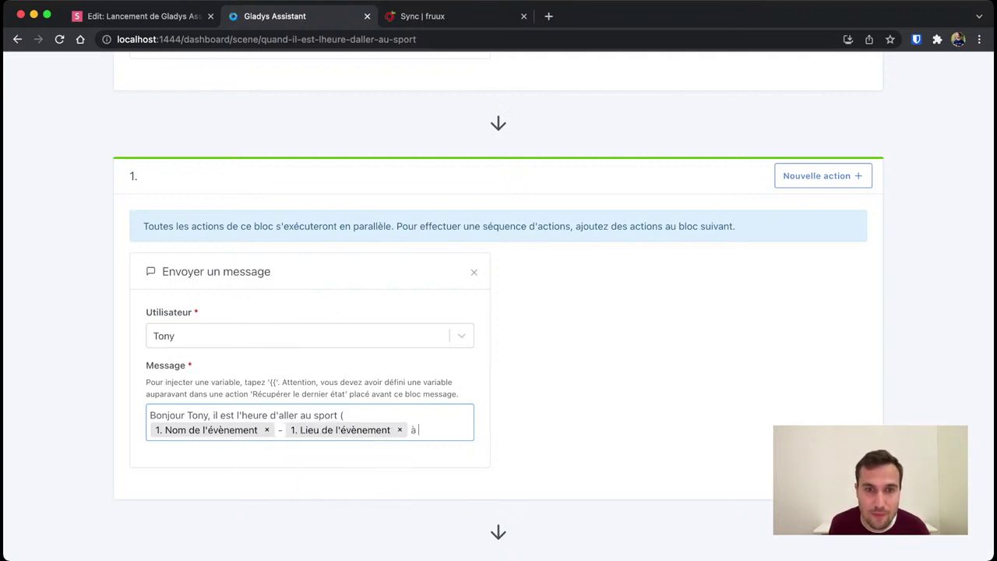
{"action": "key", "text": "Down"}
{"action": "key", "text": "Down"}
{"action": "key", "text": "Return"}
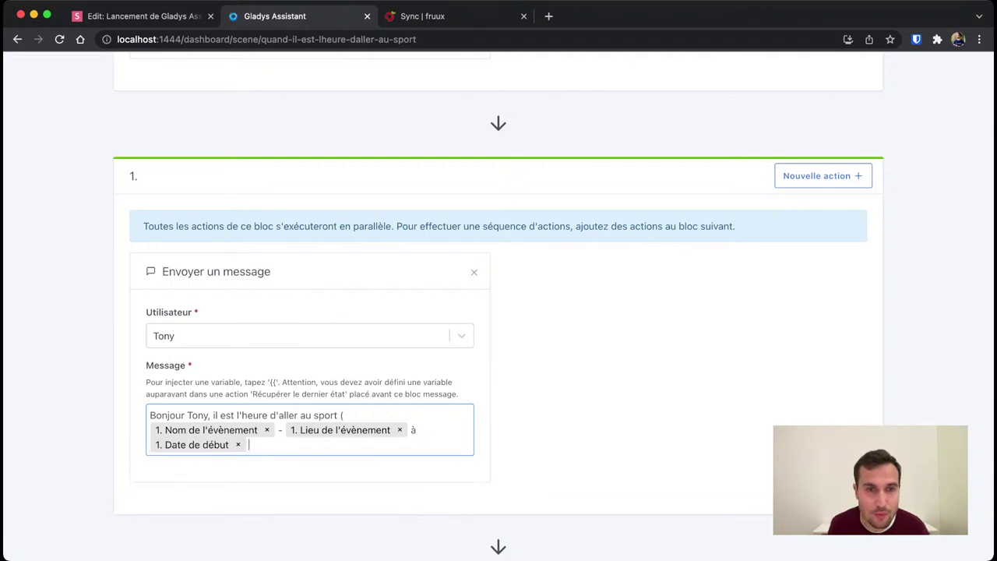
- Append "jusqu'à" with the "Date de fin" variable and a closing parenthesis to the message
{"action": "type", "text": "jusqu')à {{"}
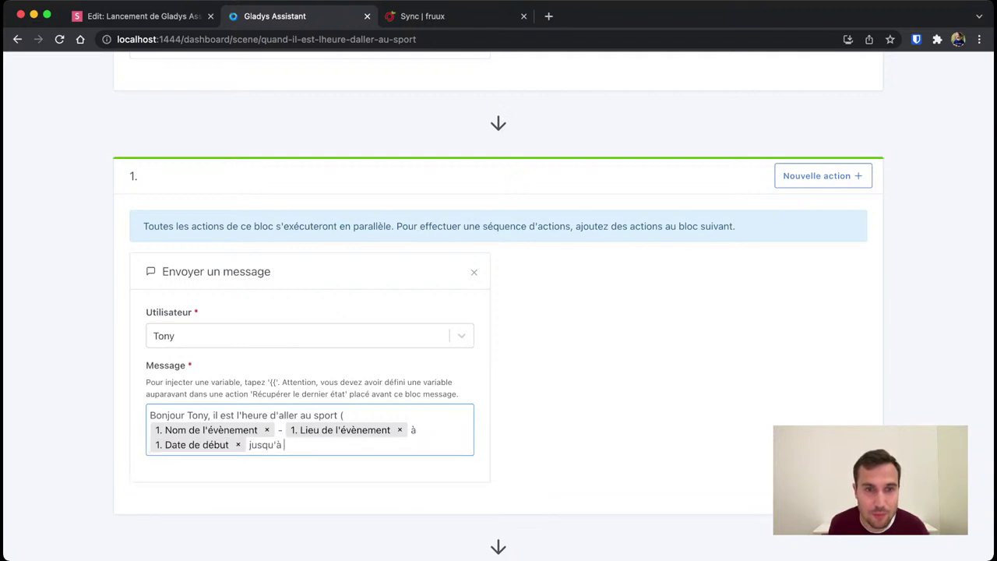
{"action": "key", "text": "Down"}
{"action": "key", "text": "Down"}
{"action": "key", "text": "Down"}
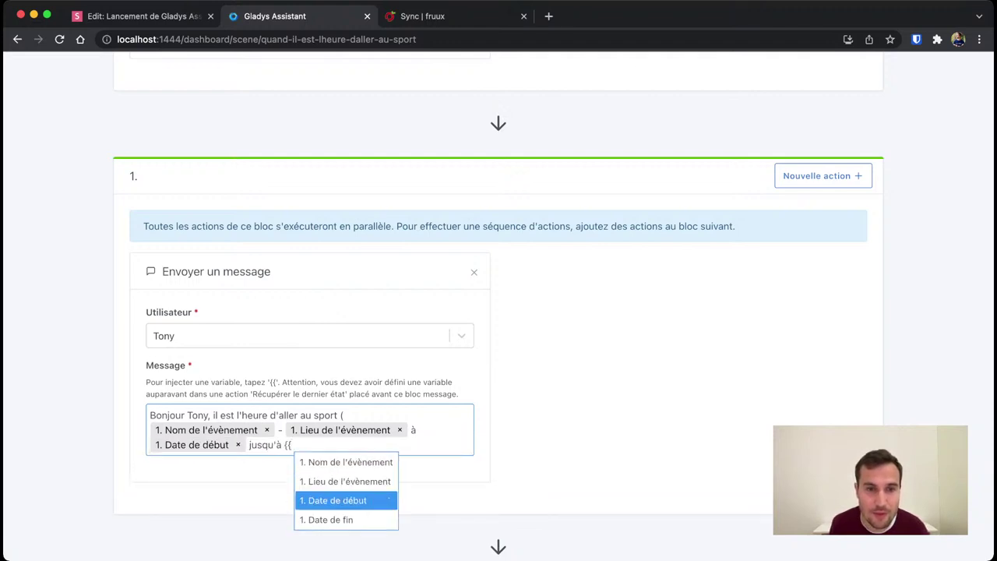
{"action": "key", "text": "Down"}
{"action": "key", "text": "Return"}
{"action": "type", "text": "à"}
{"action": "key", "text": "BackSpace"}
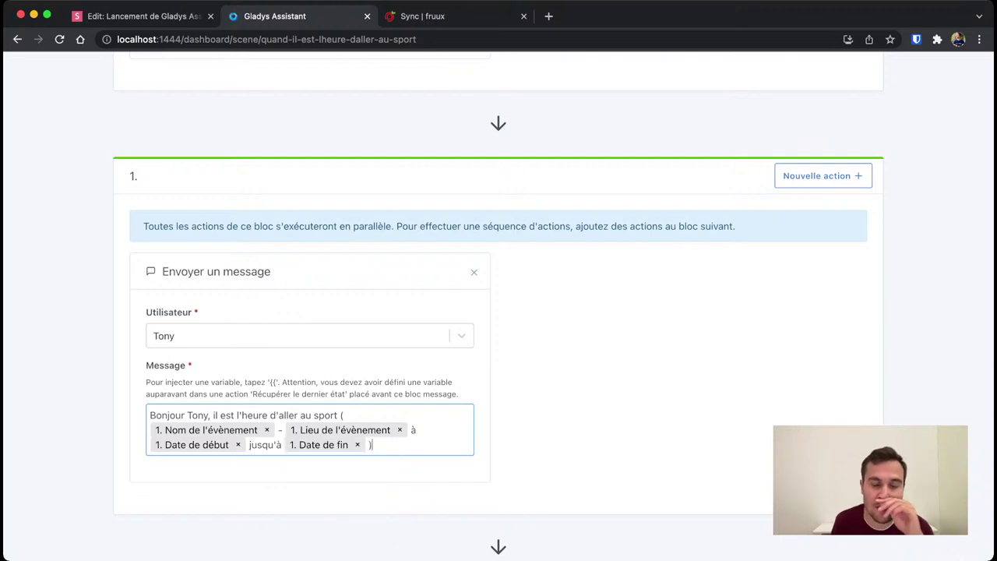
{"action": "type", "text": ")"}
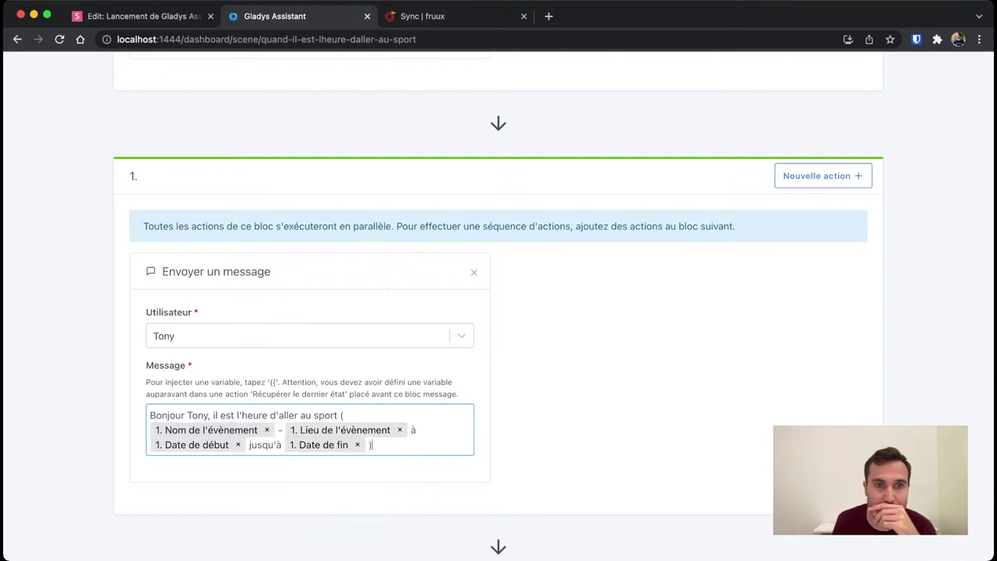
- Review the sport scene's calendar event trigger settings and the variables used in its message action
{"action": "scroll", "coordinate": [499, 306], "scroll_direction": "up", "scroll_amount": 10}
{"action": "scroll", "coordinate": [498, 311], "scroll_direction": "down", "scroll_amount": 7}
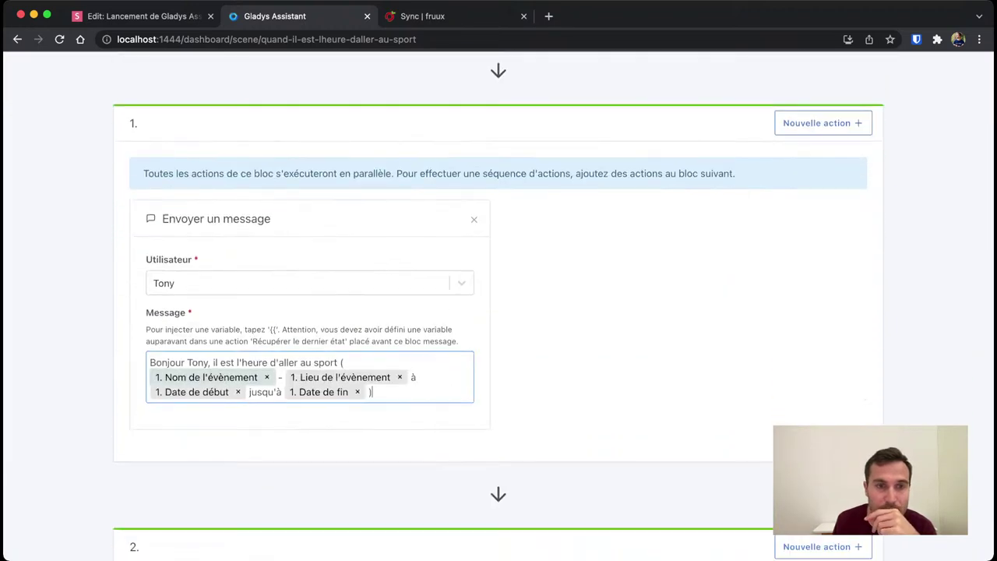
{"action": "scroll", "coordinate": [499, 312], "scroll_direction": "up", "scroll_amount": 10}
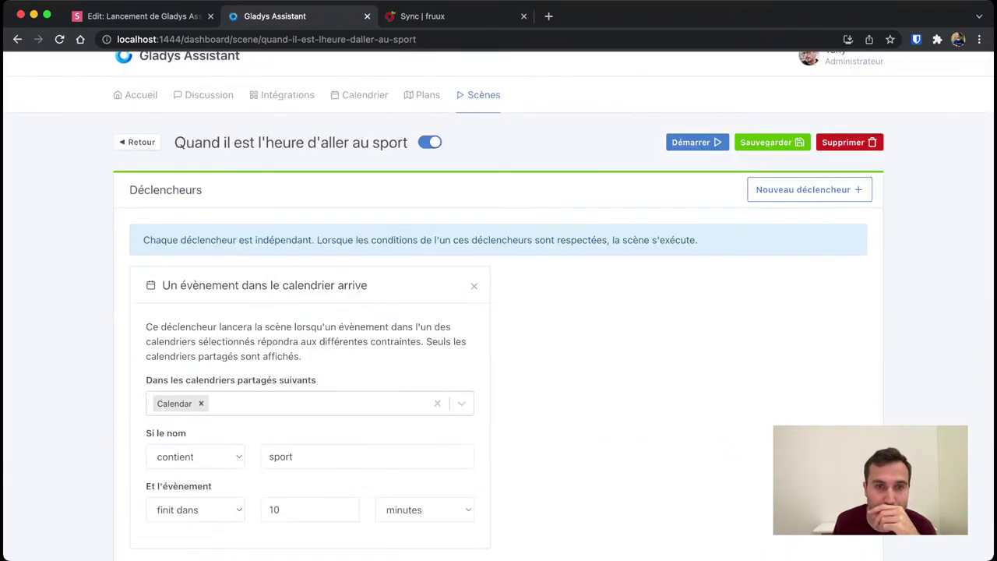
{"action": "scroll", "coordinate": [498, 312], "scroll_direction": "down", "scroll_amount": 3}
{"action": "scroll", "coordinate": [499, 312], "scroll_direction": "up", "scroll_amount": 2}
{"action": "scroll", "coordinate": [499, 311], "scroll_direction": "down", "scroll_amount": 6}
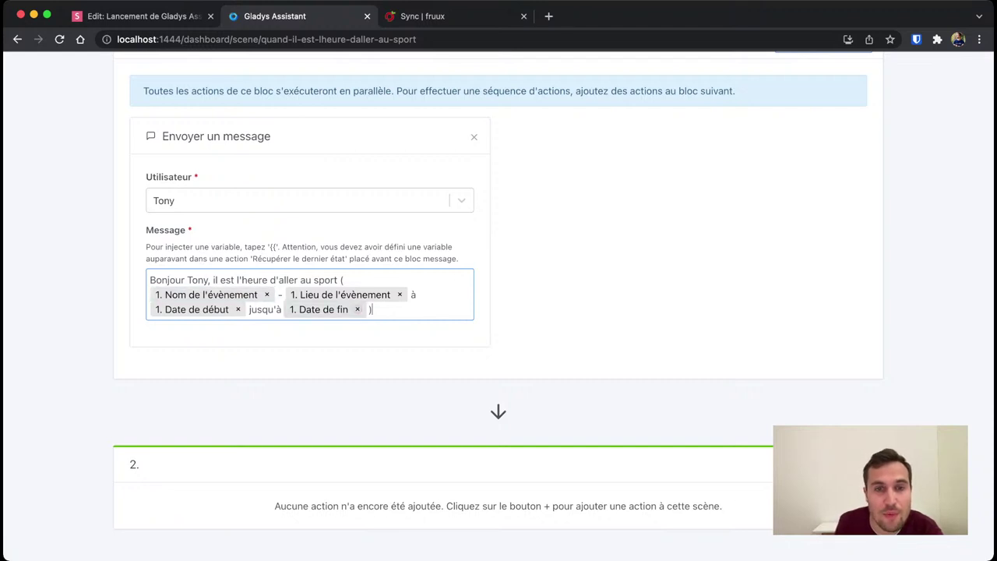
{"action": "scroll", "coordinate": [498, 311], "scroll_direction": "up", "scroll_amount": 10}
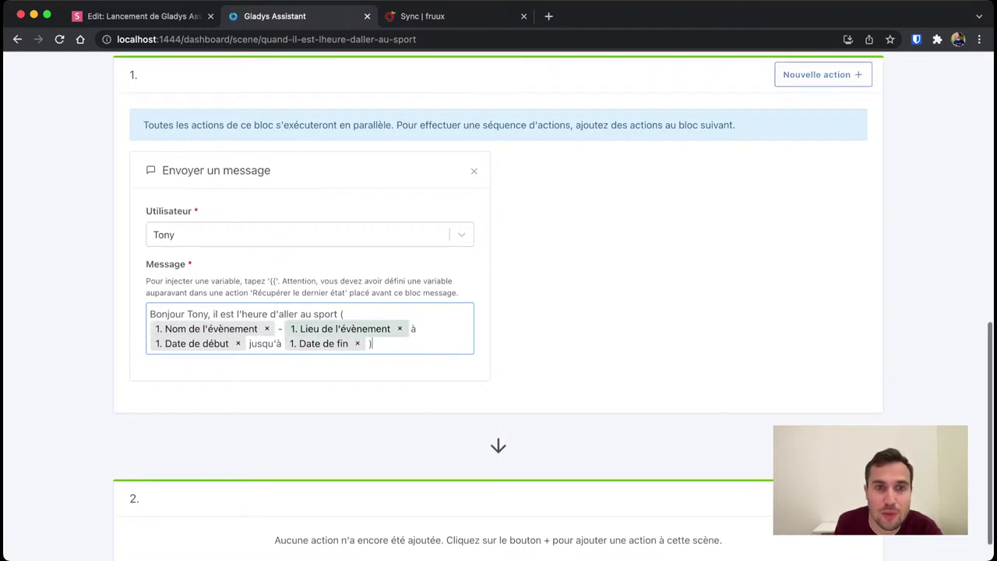
{"action": "scroll", "coordinate": [499, 312], "scroll_direction": "up", "scroll_amount": 2}
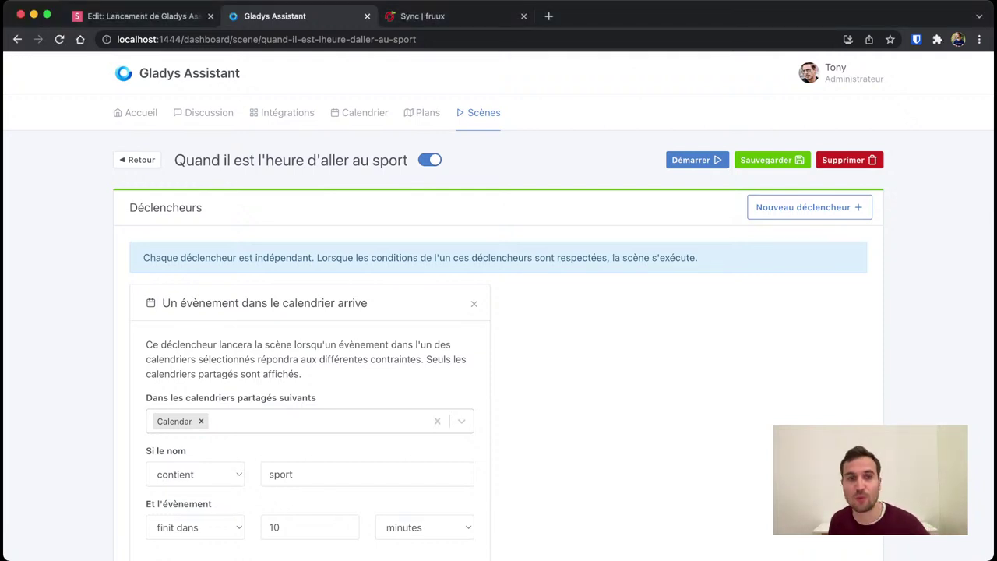
{"action": "scroll", "coordinate": [498, 306], "scroll_direction": "down", "scroll_amount": 3}
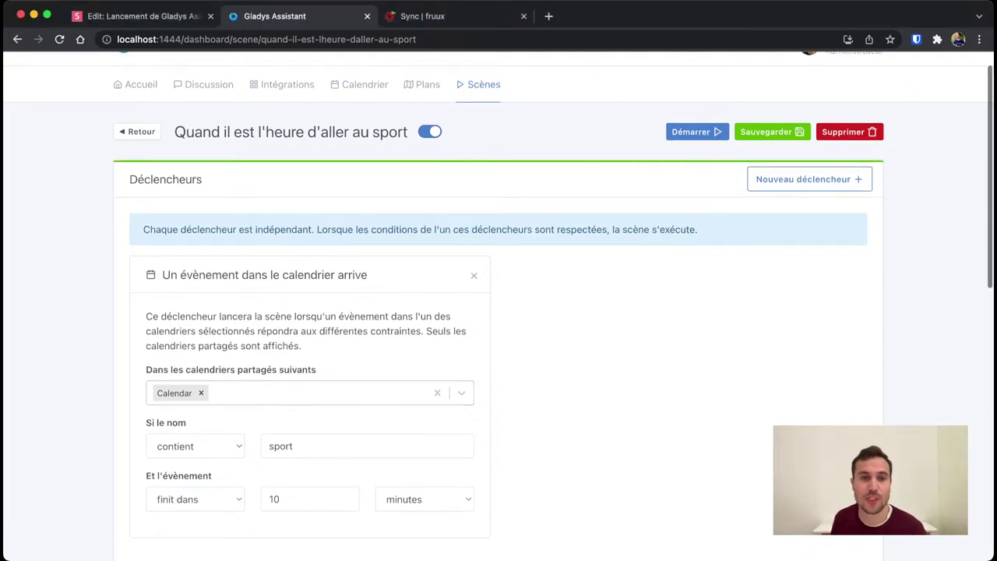
{"action": "scroll", "coordinate": [499, 306], "scroll_direction": "down", "scroll_amount": 5}
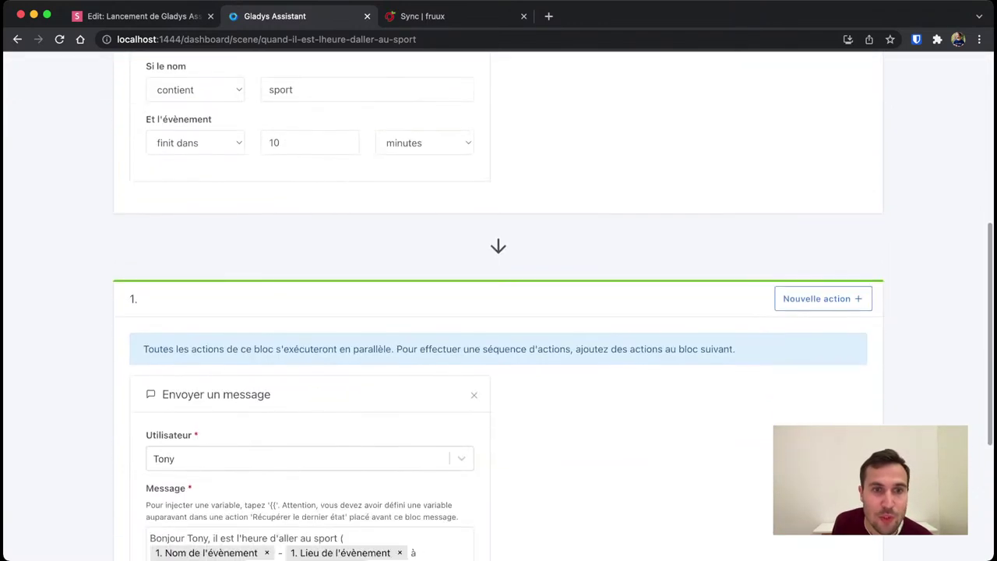
{"action": "scroll", "coordinate": [498, 306], "scroll_direction": "down", "scroll_amount": 2}
{"action": "scroll", "coordinate": [499, 306], "scroll_direction": "up", "scroll_amount": 7}
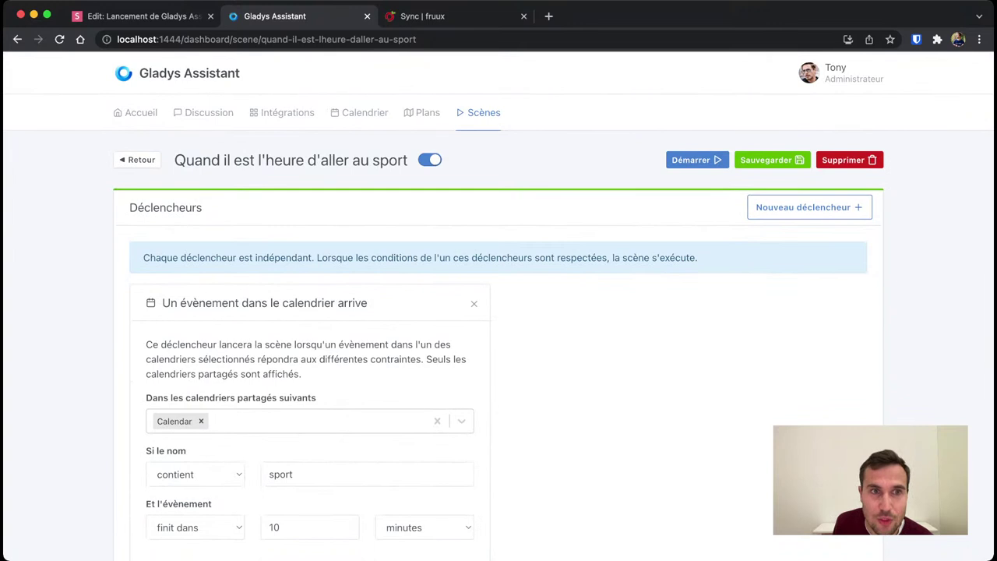
- Create a new scene named "Tous les jours à 10h" with the activity pulse icon
{"action": "left_click", "coordinate": [137, 160]}
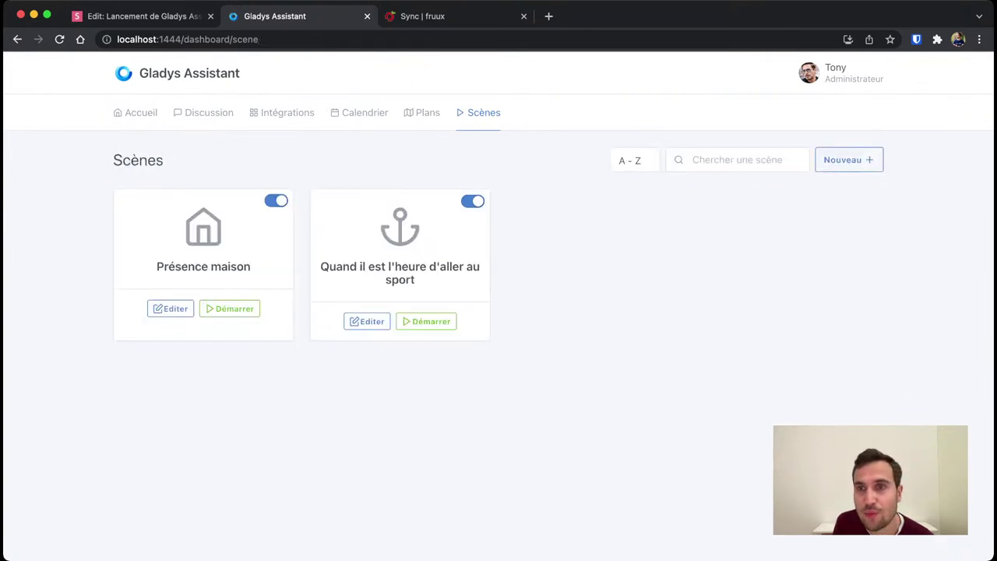
{"action": "left_click", "coordinate": [848, 160]}
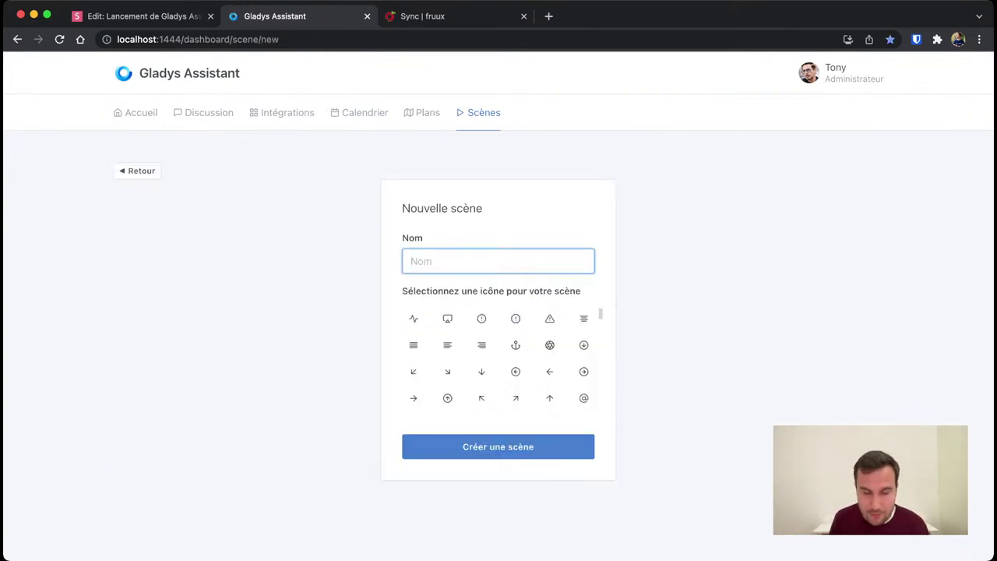
{"action": "type", "text": "Tous les jours"}
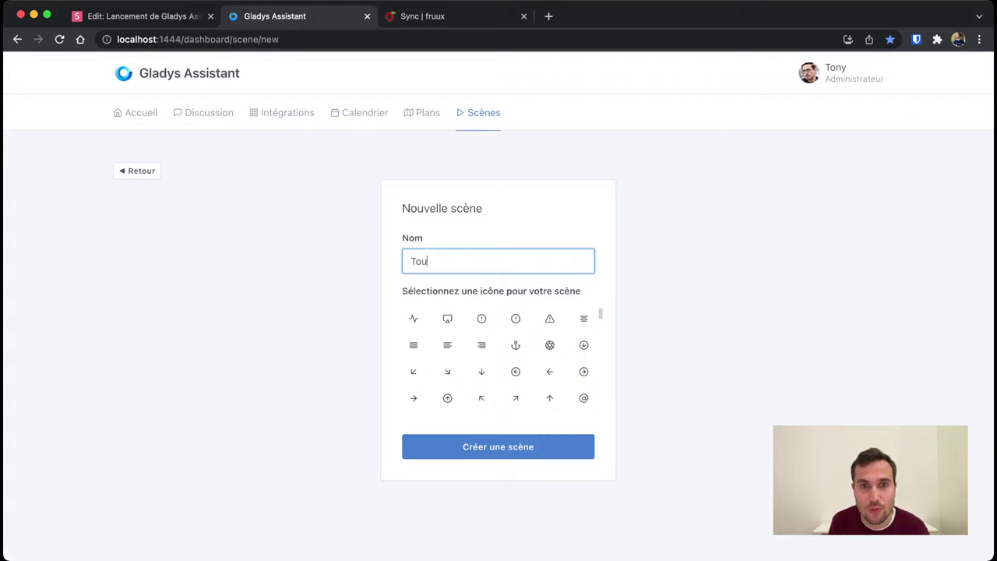
{"action": "type", "text": " à 10h"}
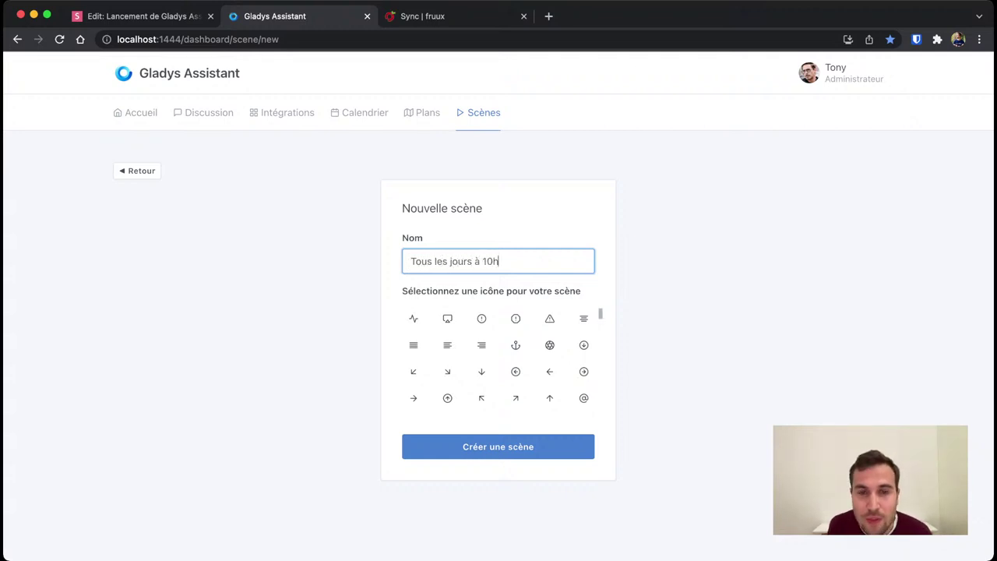
{"action": "left_click", "coordinate": [413, 318]}
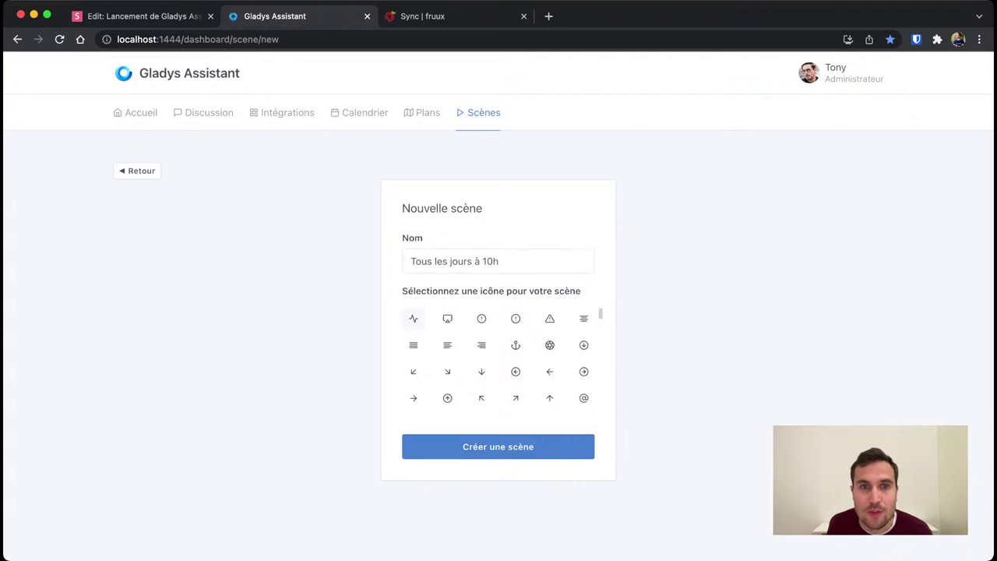
{"action": "left_click", "coordinate": [498, 447]}
- Add a "Déclenchement programmé" trigger to the new scene
{"action": "left_click", "coordinate": [809, 207]}
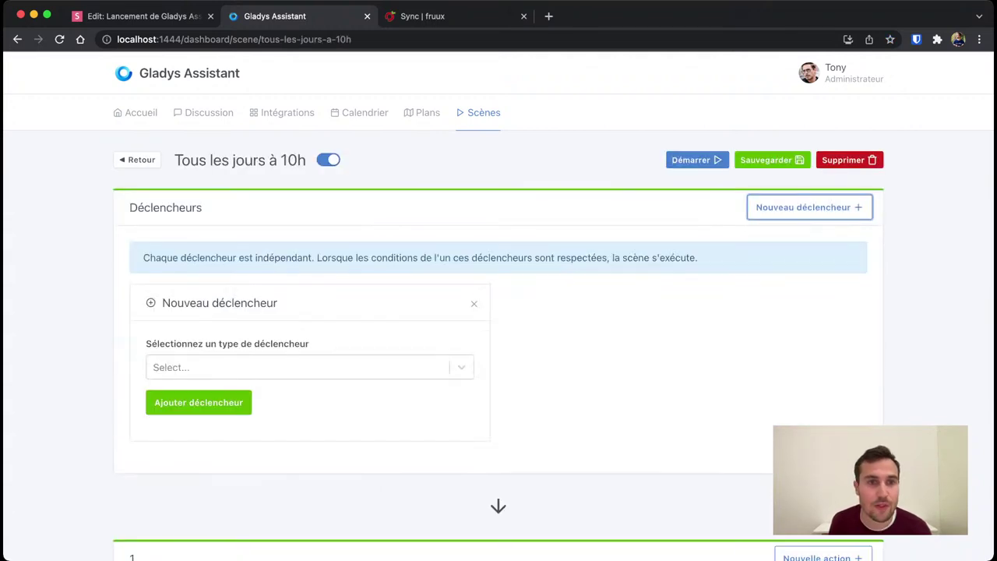
{"action": "left_click", "coordinate": [309, 366]}
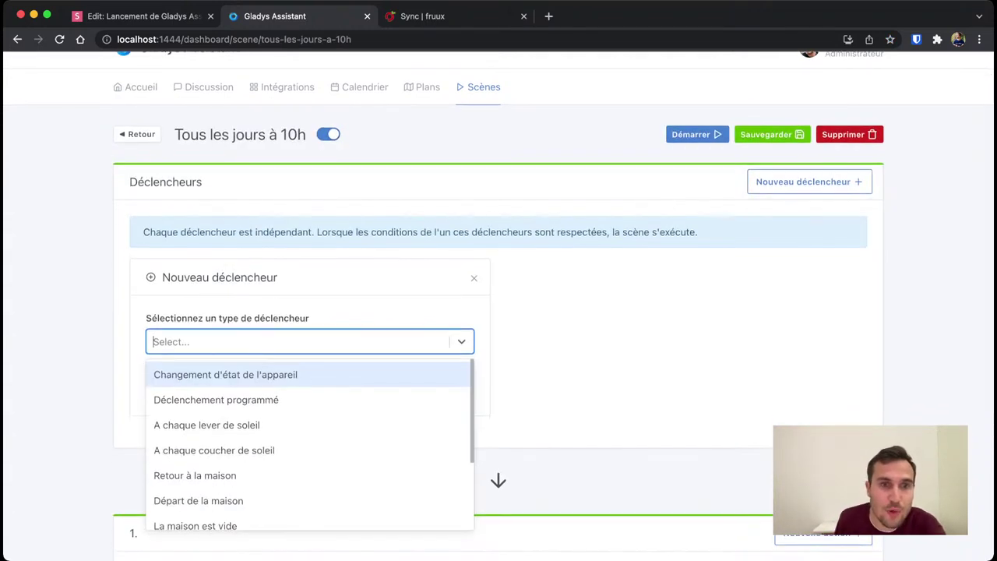
{"action": "left_click", "coordinate": [215, 400]}
{"action": "left_click", "coordinate": [199, 377]}
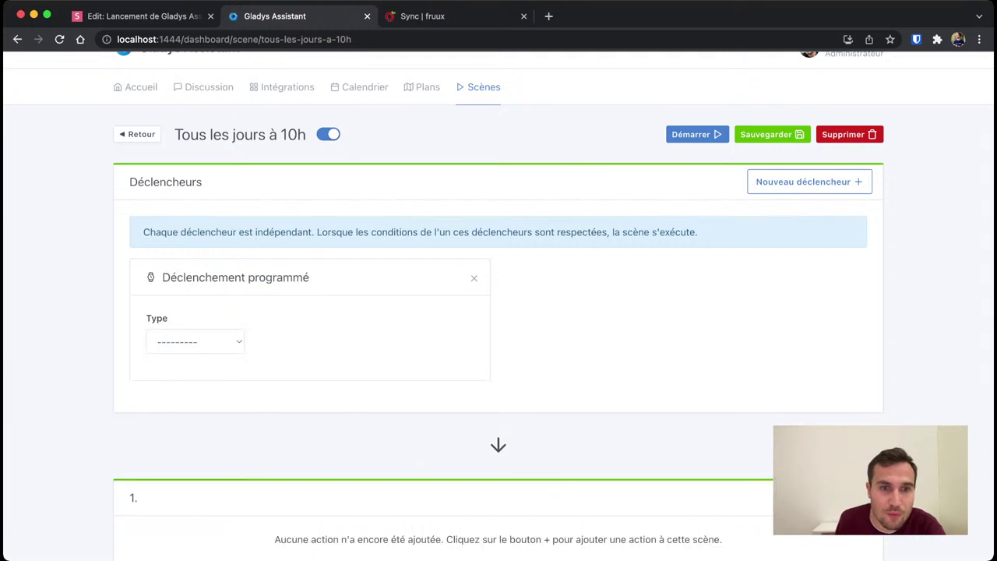
- Set the scheduled trigger to "Tous les jours" at 10:00
{"action": "left_click", "coordinate": [195, 342]}
{"action": "left_click", "coordinate": [190, 387]}
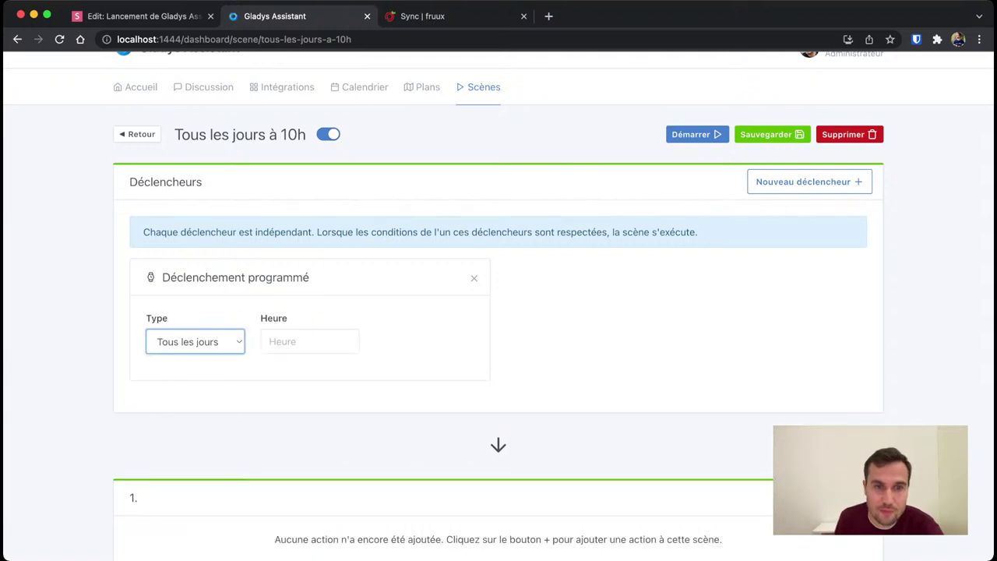
{"action": "left_click", "coordinate": [309, 342]}
{"action": "scroll", "coordinate": [288, 460], "scroll_direction": "up", "scroll_amount": 7}
{"action": "scroll", "coordinate": [288, 479], "scroll_direction": "up", "scroll_amount": 10}
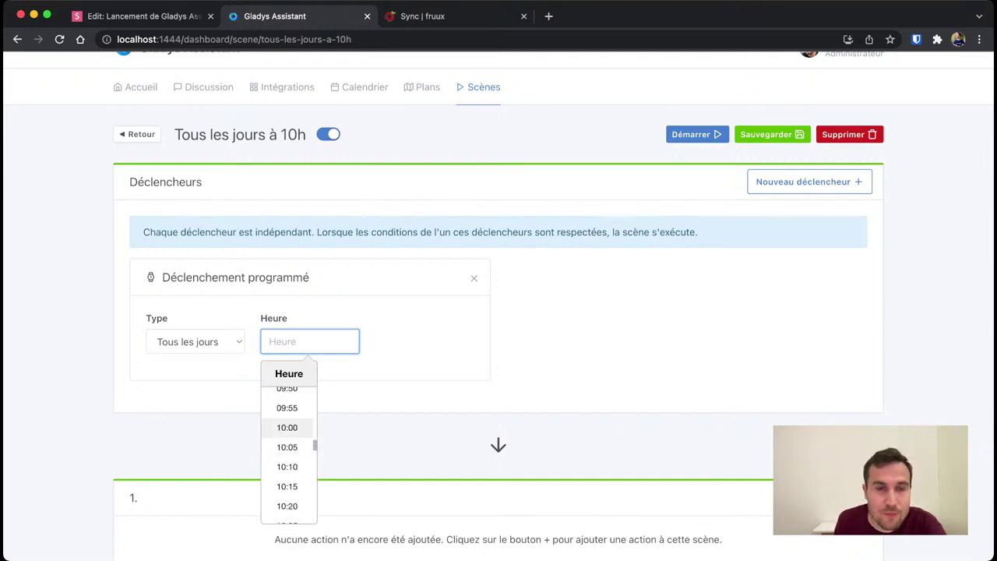
{"action": "left_click", "coordinate": [286, 426]}
- Add a "Condition sur un évènement d'un calendrier" action to the first action block
{"action": "scroll", "coordinate": [498, 311], "scroll_direction": "down", "scroll_amount": 1}
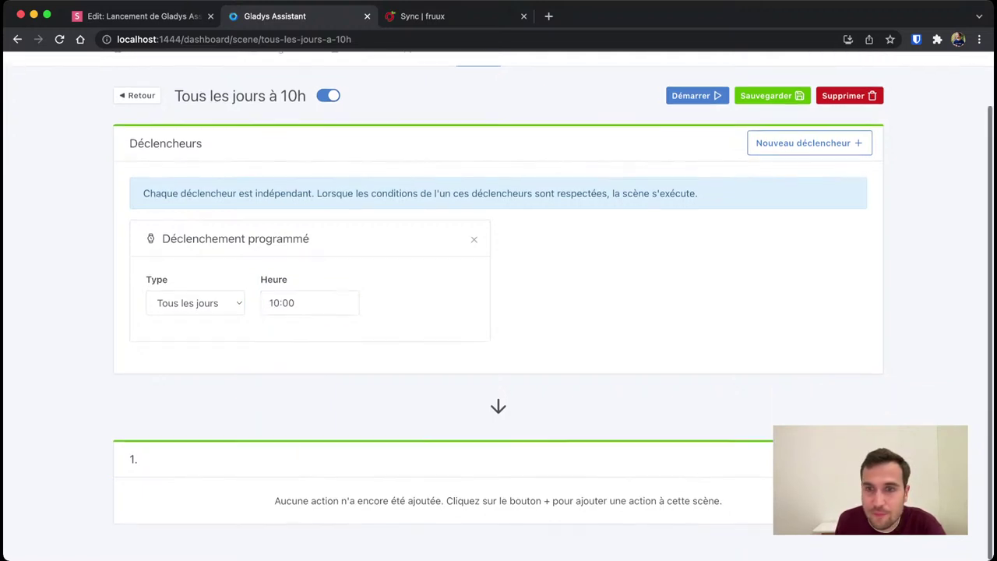
{"action": "left_click", "coordinate": [823, 465]}
{"action": "scroll", "coordinate": [823, 465], "scroll_direction": "down", "scroll_amount": 3}
{"action": "left_click", "coordinate": [235, 428]}
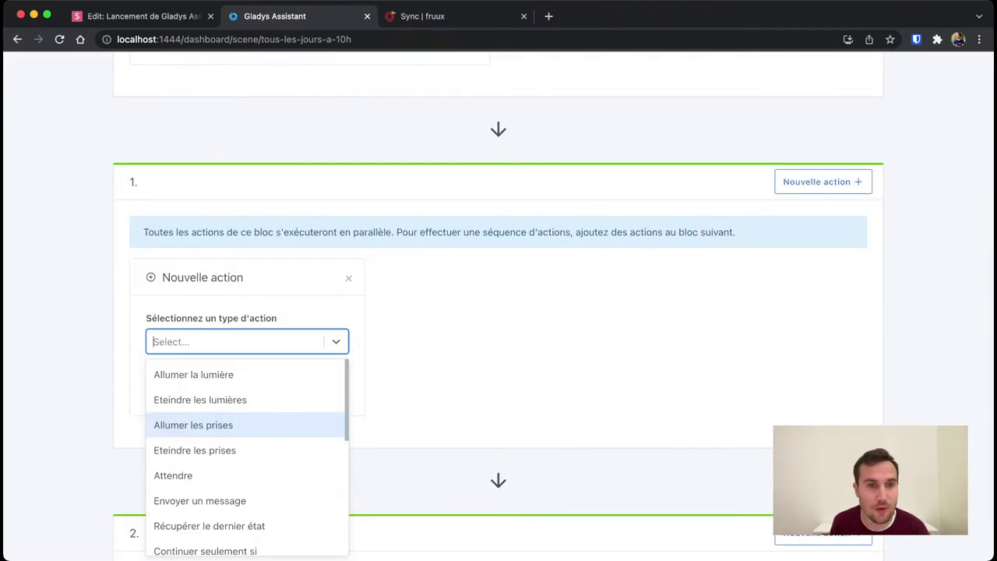
{"action": "type", "text": "cal"}
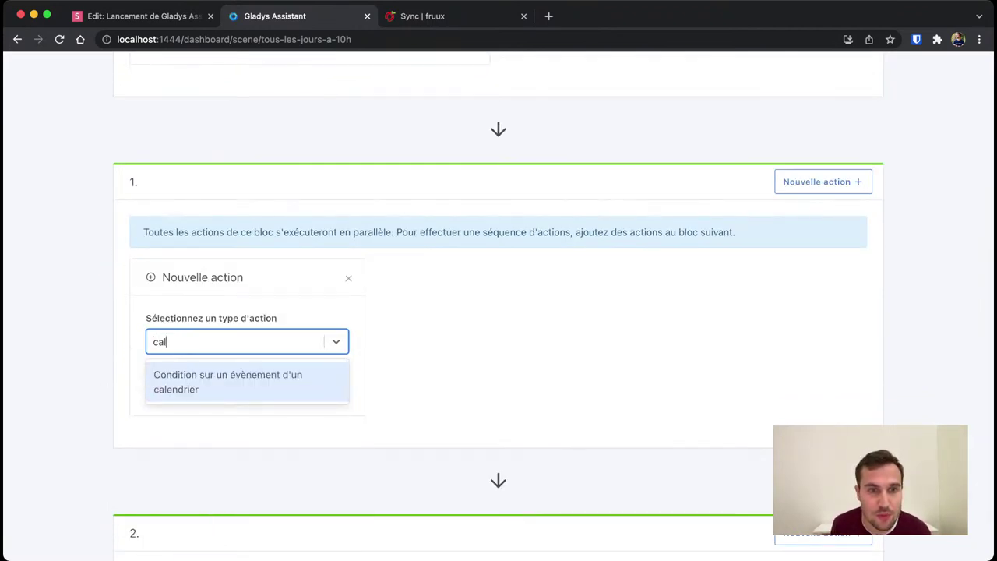
{"action": "key", "text": "Return"}
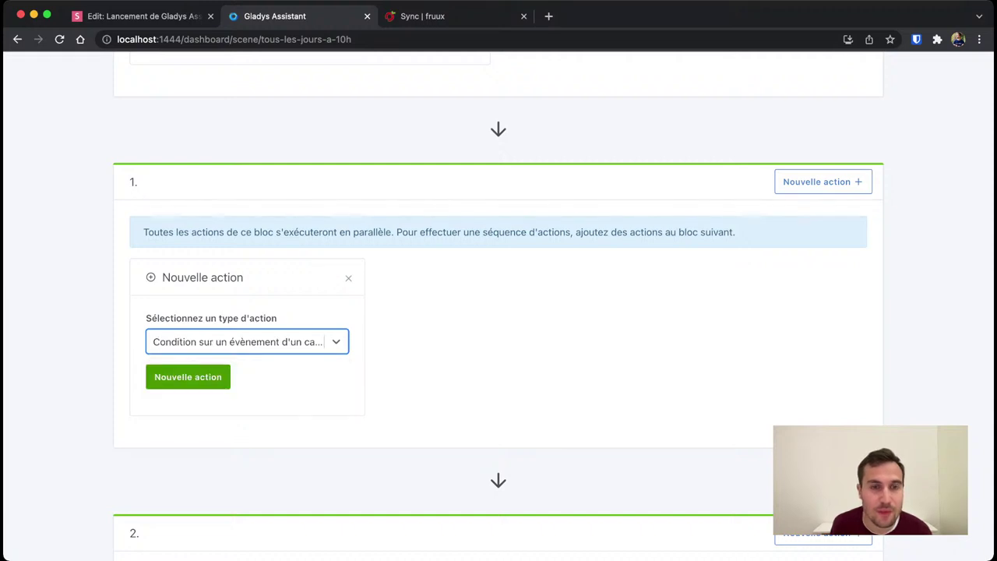
{"action": "left_click", "coordinate": [189, 376]}
- Set the calendar condition to the shared calendar "Calendar" with an event name that contains "école"
{"action": "scroll", "coordinate": [498, 311], "scroll_direction": "down", "scroll_amount": 2}
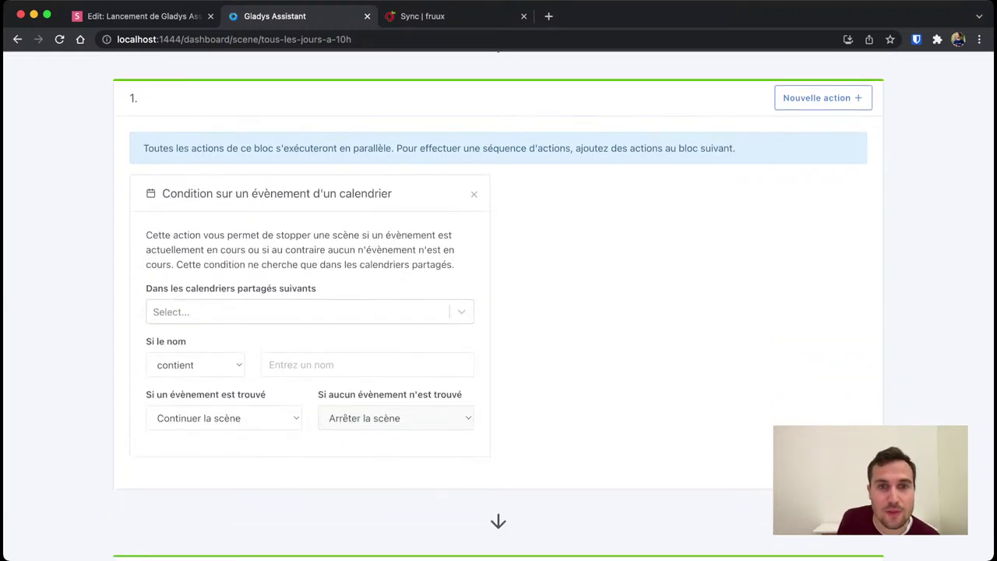
{"action": "left_click_drag", "start_coordinate": [145, 235], "coordinate": [454, 264]}
{"action": "left_click", "coordinate": [454, 265]}
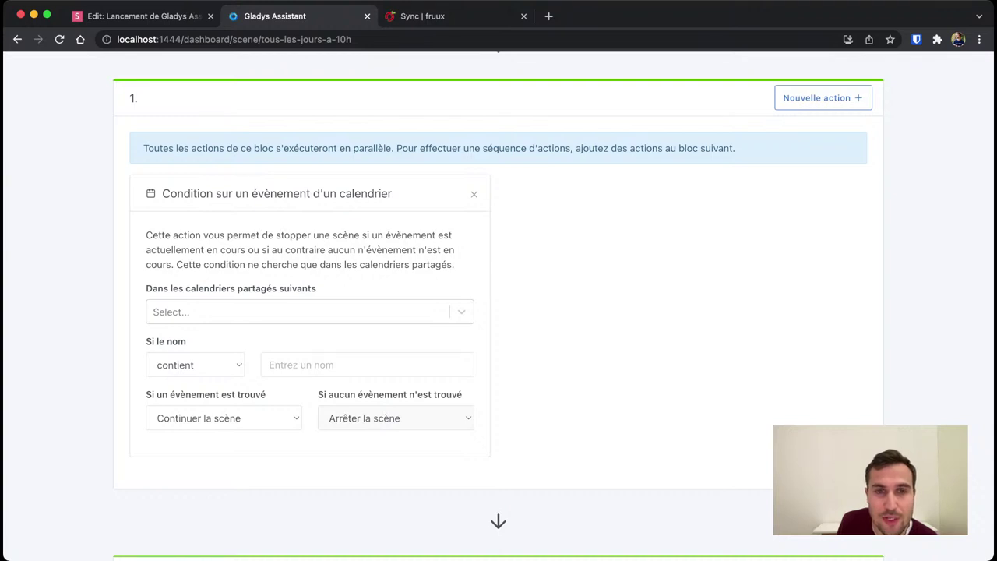
{"action": "left_click", "coordinate": [310, 312]}
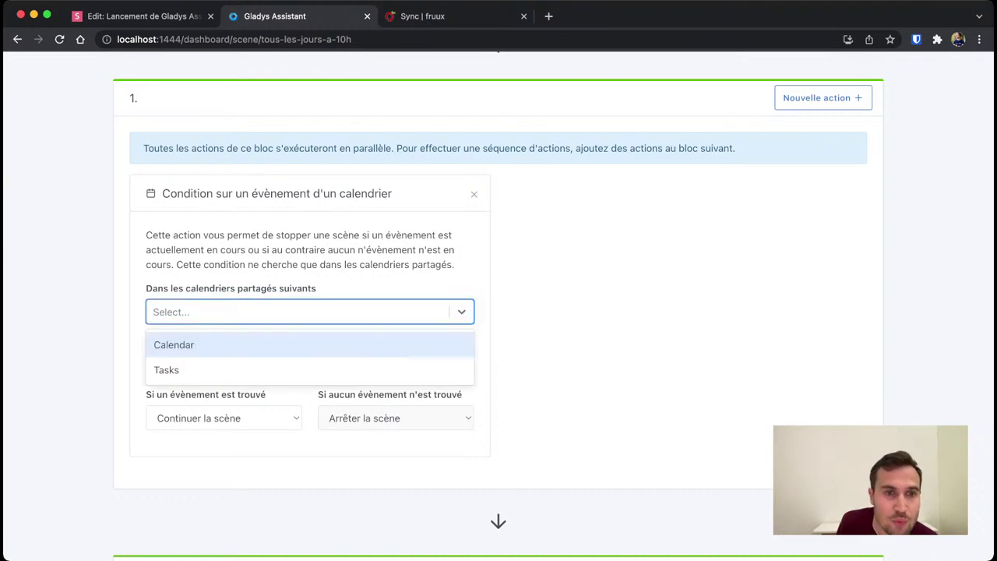
{"action": "left_click", "coordinate": [310, 345]}
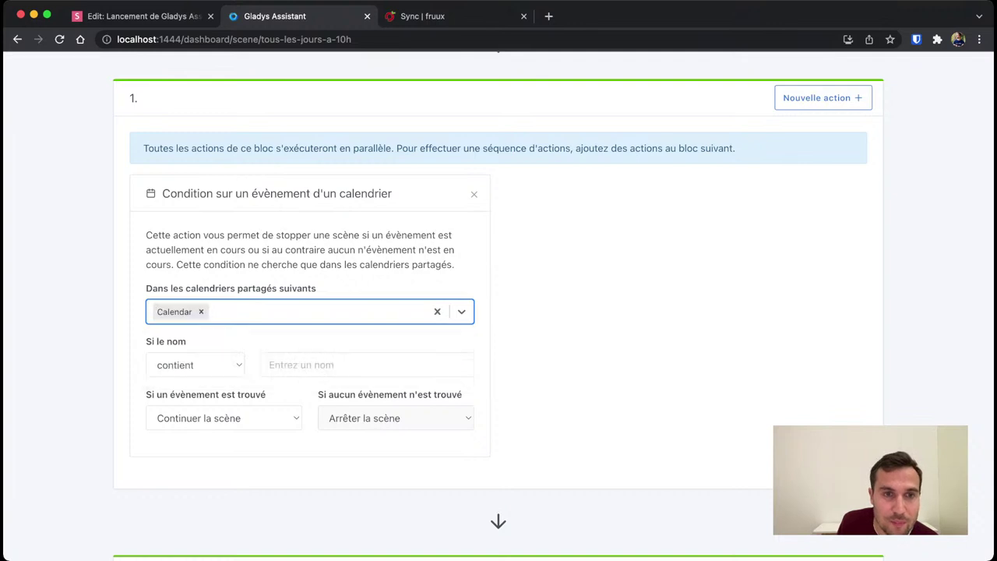
{"action": "left_click", "coordinate": [195, 365]}
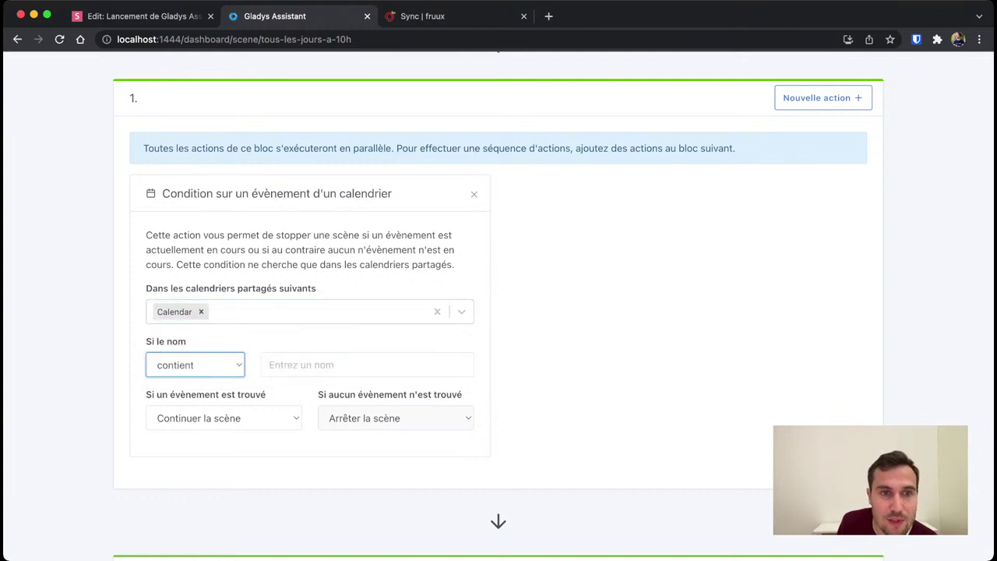
{"action": "left_click", "coordinate": [367, 364]}
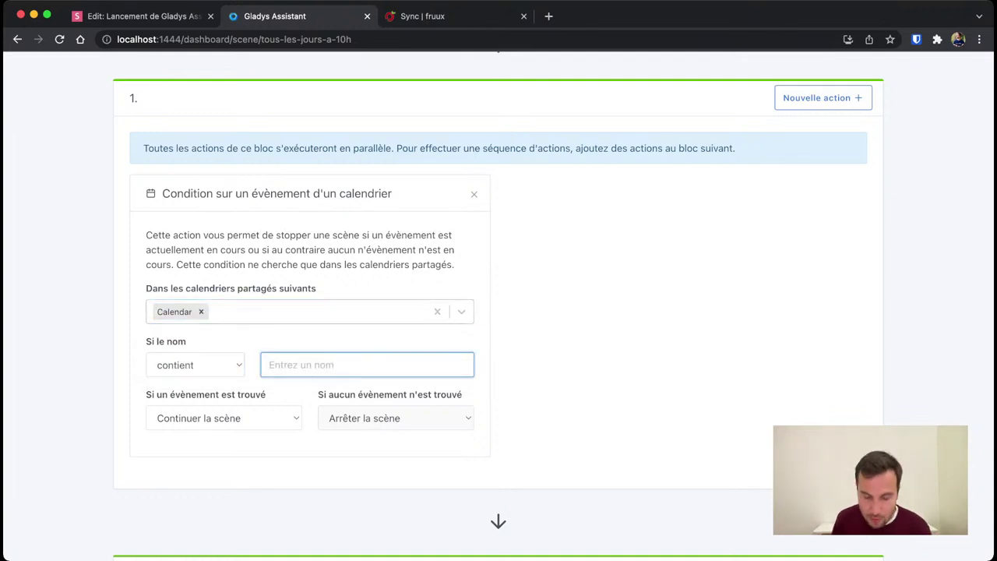
{"action": "type", "text": "école"}
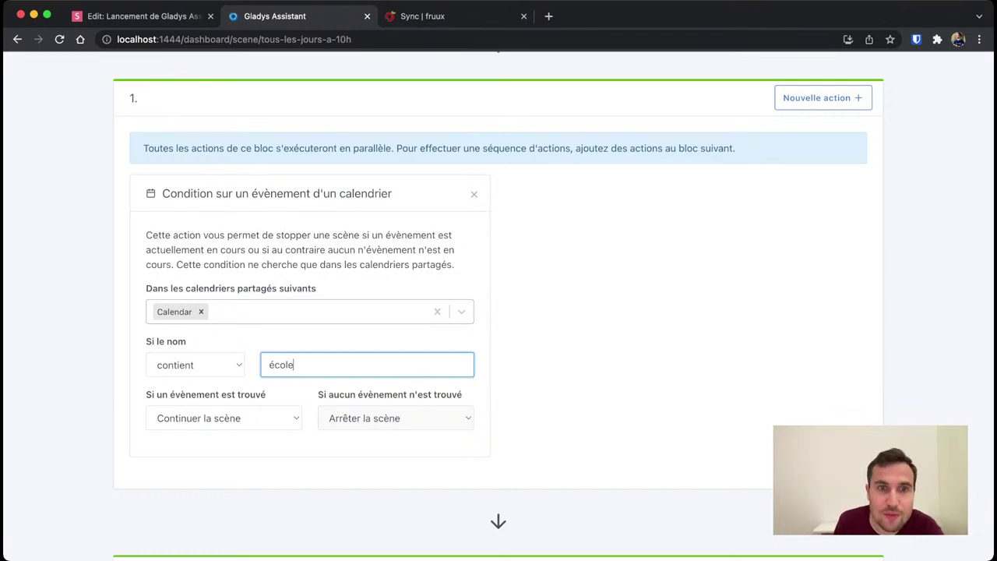
{"action": "left_click", "coordinate": [592, 364]}
- Switch to the slides.com presentation and show the "La gestion des calendriers" slide with the example scenes
{"action": "scroll", "coordinate": [592, 365], "scroll_direction": "up", "scroll_amount": 5}
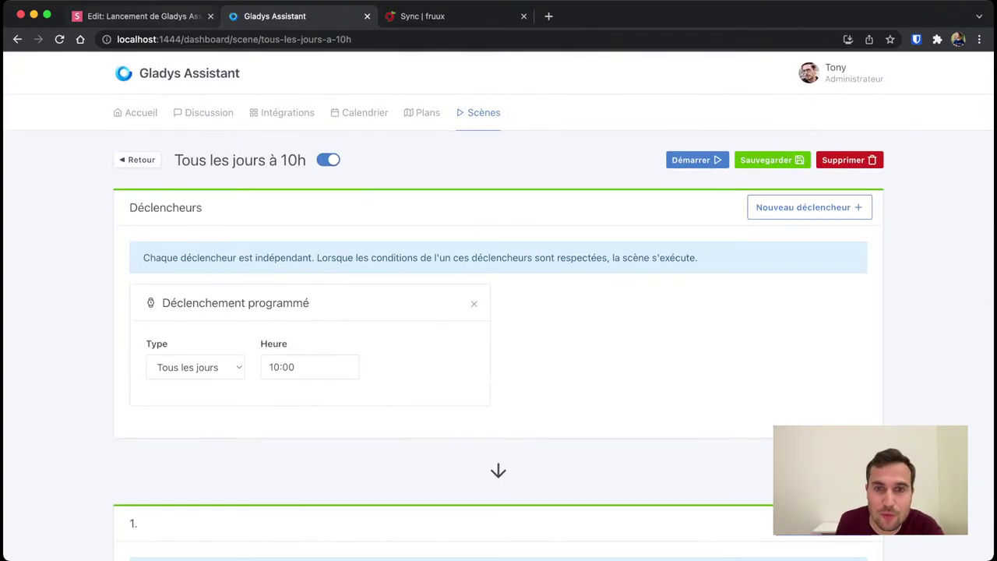
{"action": "key", "text": "ctrl+shift+Tab"}
{"action": "key", "text": "Left"}
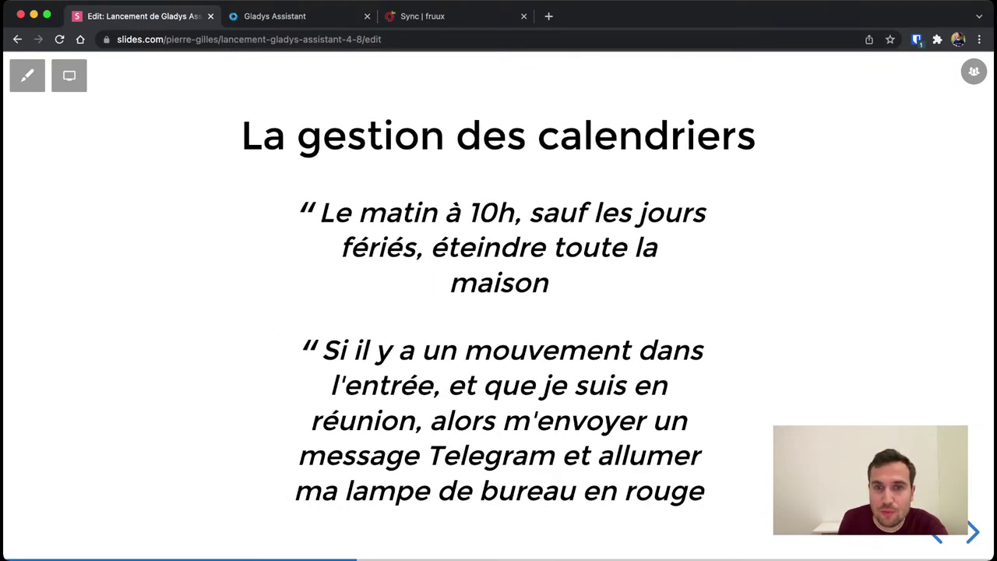
- Compare the example scenes on the calendar slides, and switch back to Gladys Assistant to examine the condition's found-event settings
{"action": "key", "text": "Left"}
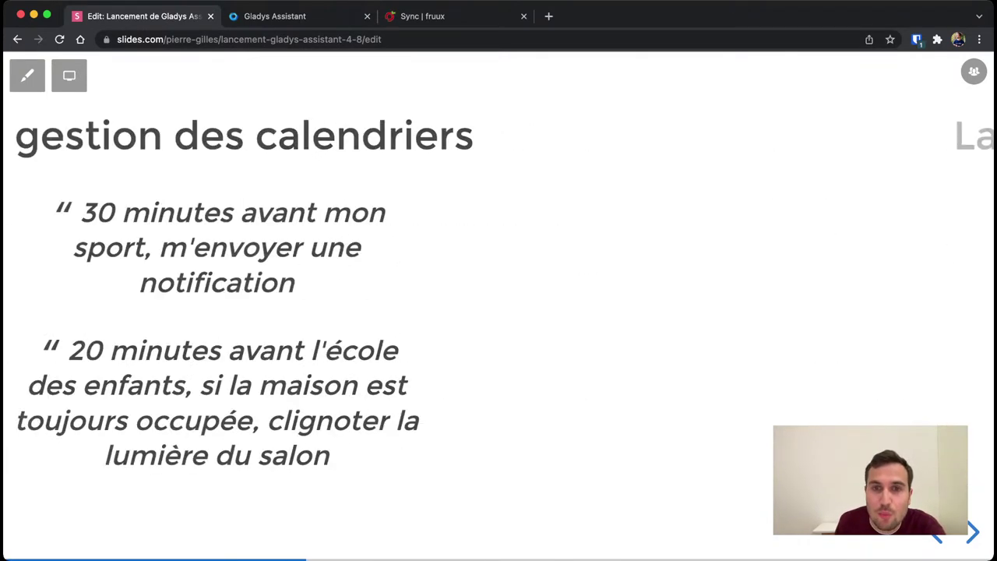
{"action": "key", "text": "Right"}
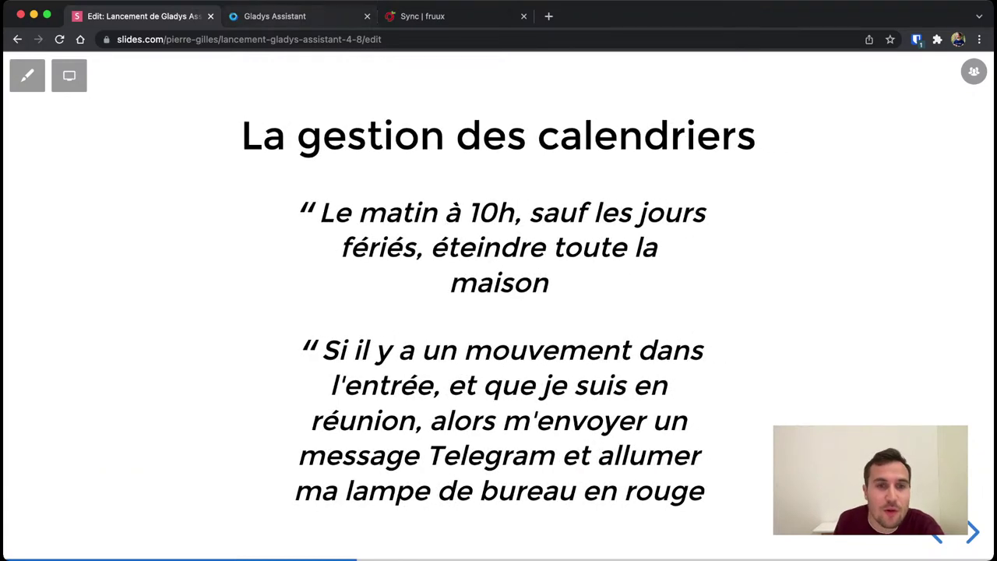
{"action": "key", "text": "super+2"}
{"action": "scroll", "coordinate": [499, 312], "scroll_direction": "down", "scroll_amount": 6}
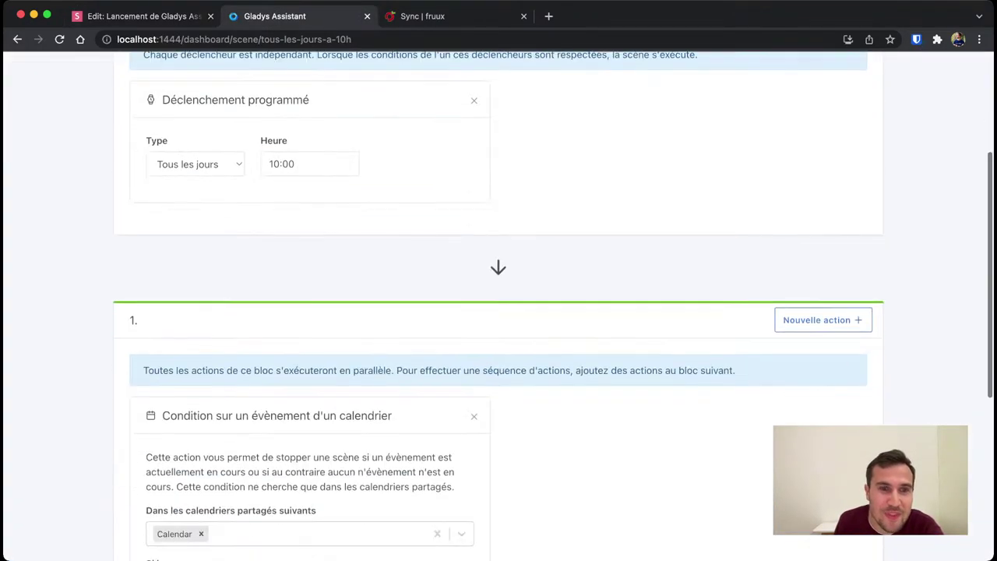
{"action": "left_click", "coordinate": [195, 316]}
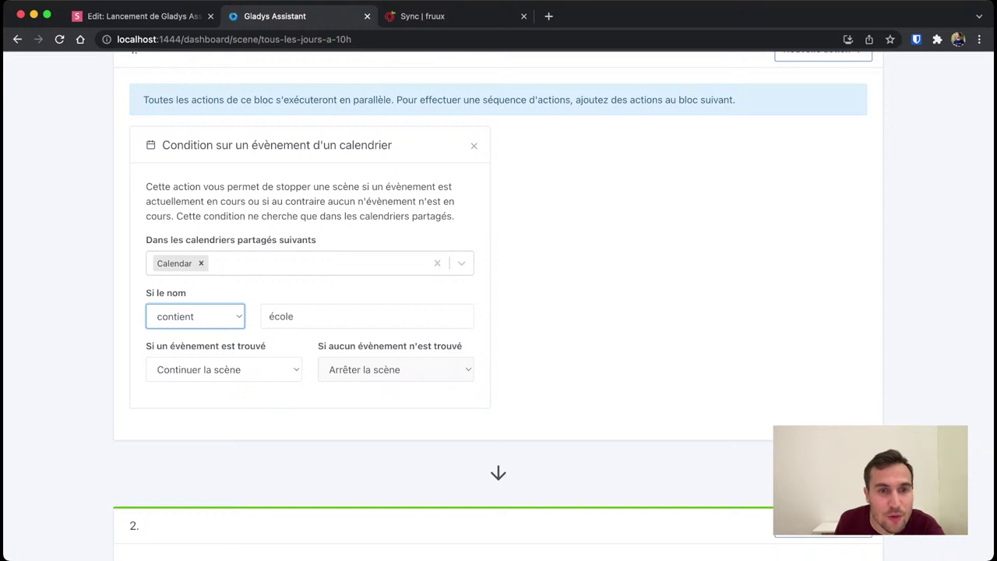
{"action": "left_click", "coordinate": [223, 370]}
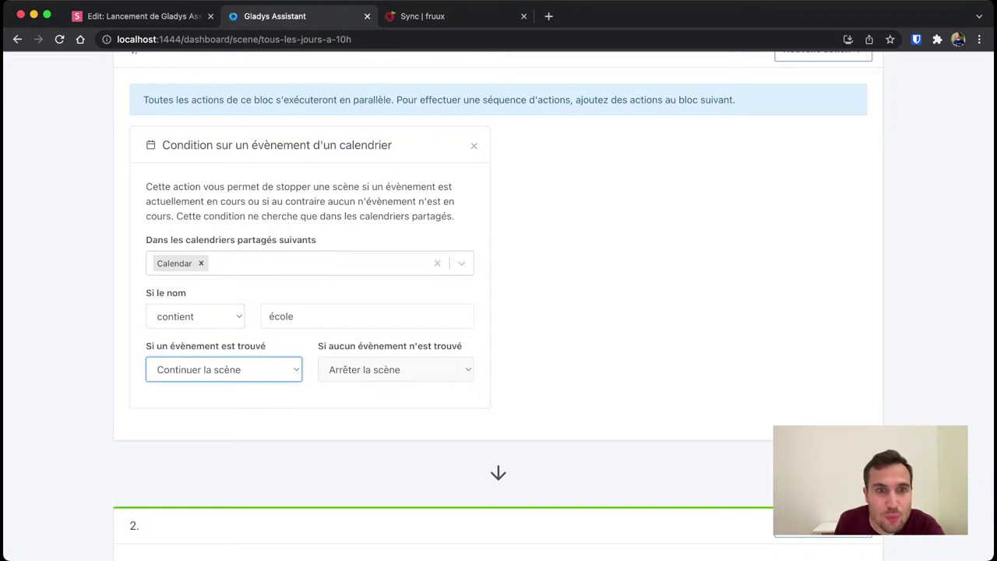
{"action": "left_click_drag", "start_coordinate": [147, 346], "coordinate": [266, 346]}
{"action": "left_click", "coordinate": [266, 347]}
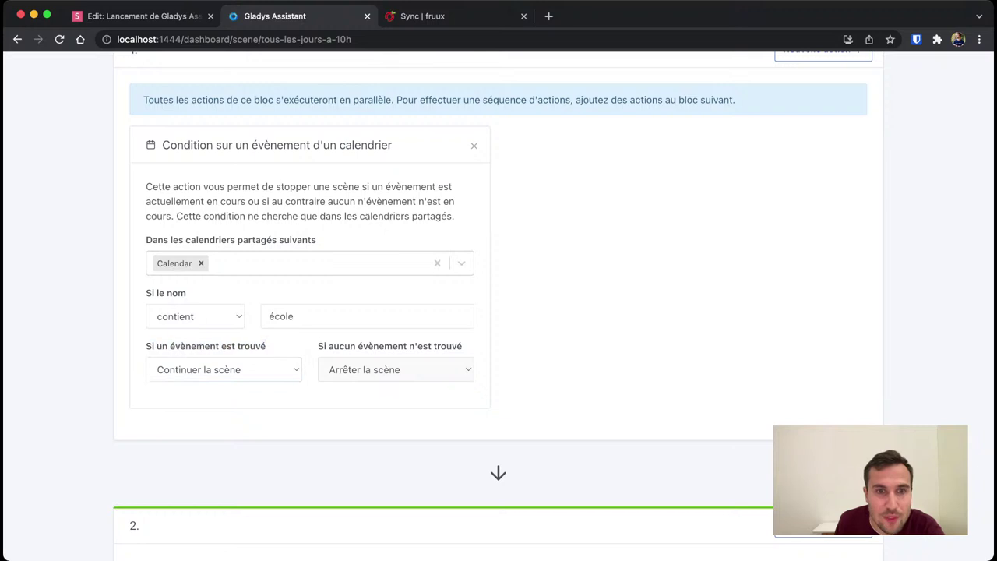
- Try "Arrêter la scène" as the outcome when an event is found, and restore "Continuer la scène"
{"action": "left_click", "coordinate": [224, 370]}
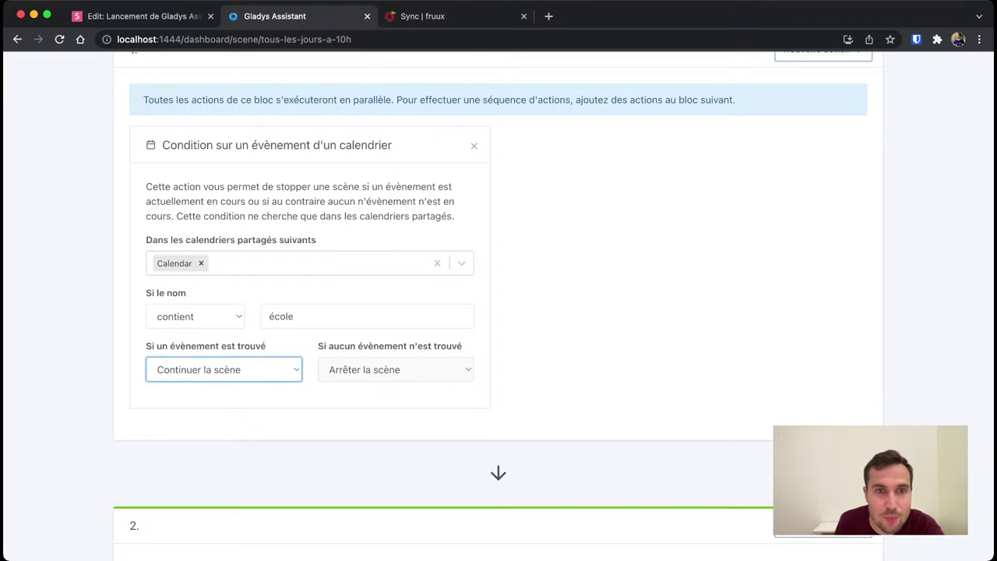
{"action": "left_click", "coordinate": [223, 370]}
{"action": "left_click", "coordinate": [267, 396]}
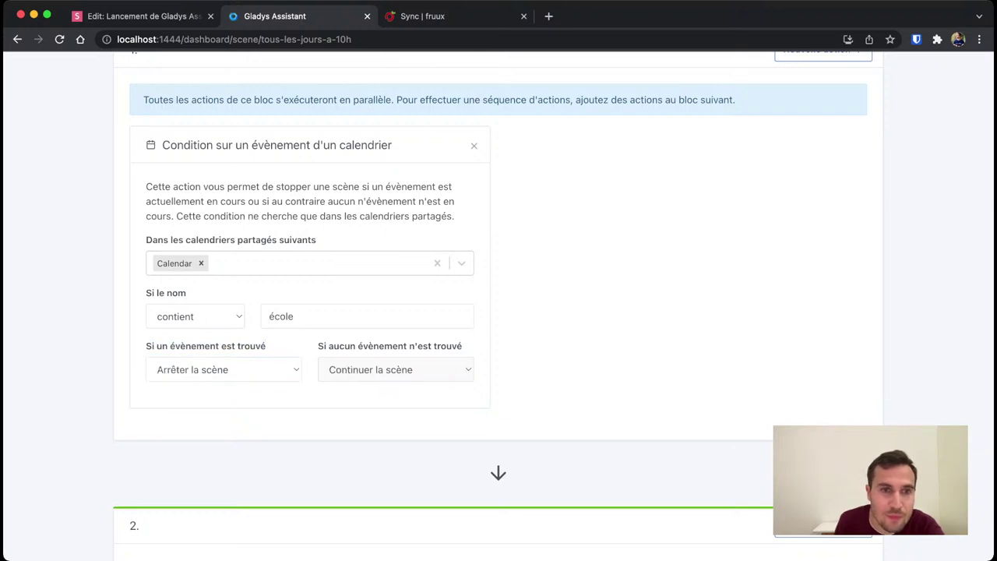
{"action": "left_click", "coordinate": [224, 370]}
{"action": "key", "text": "Down"}
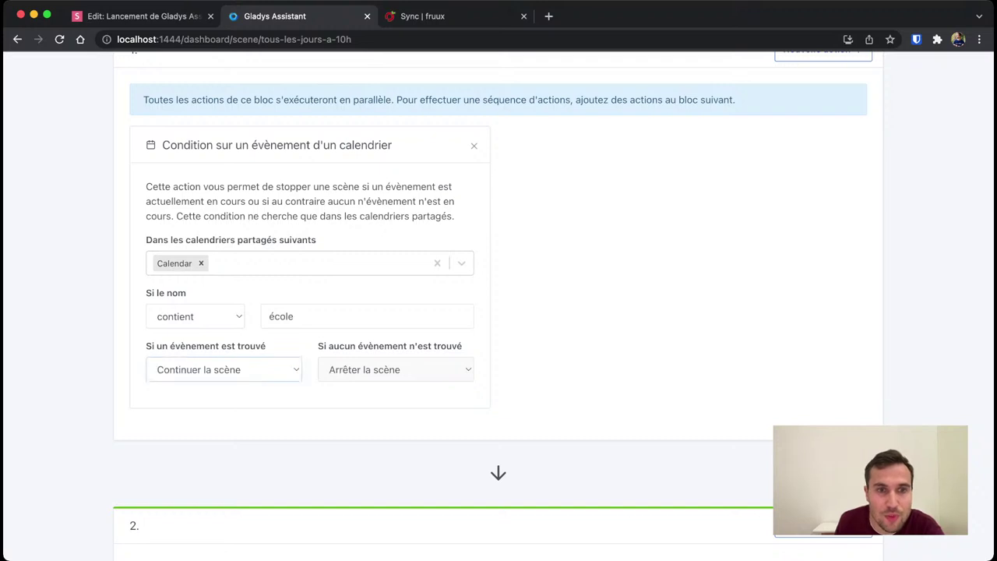
- Add an "Eteindre les lumières" action to the second action block
{"action": "scroll", "coordinate": [499, 311], "scroll_direction": "down", "scroll_amount": 2}
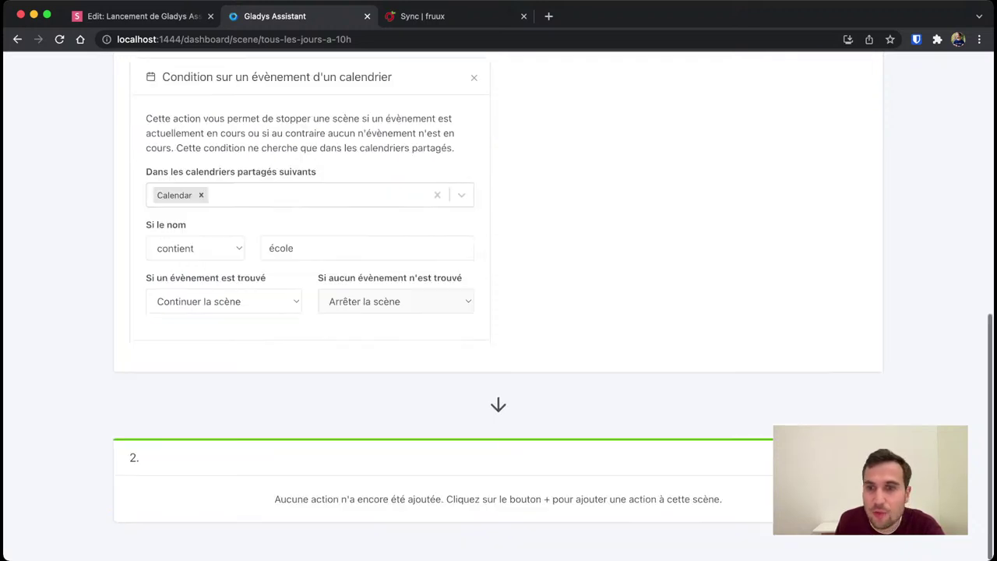
{"action": "scroll", "coordinate": [241, 405], "scroll_direction": "down", "scroll_amount": 3}
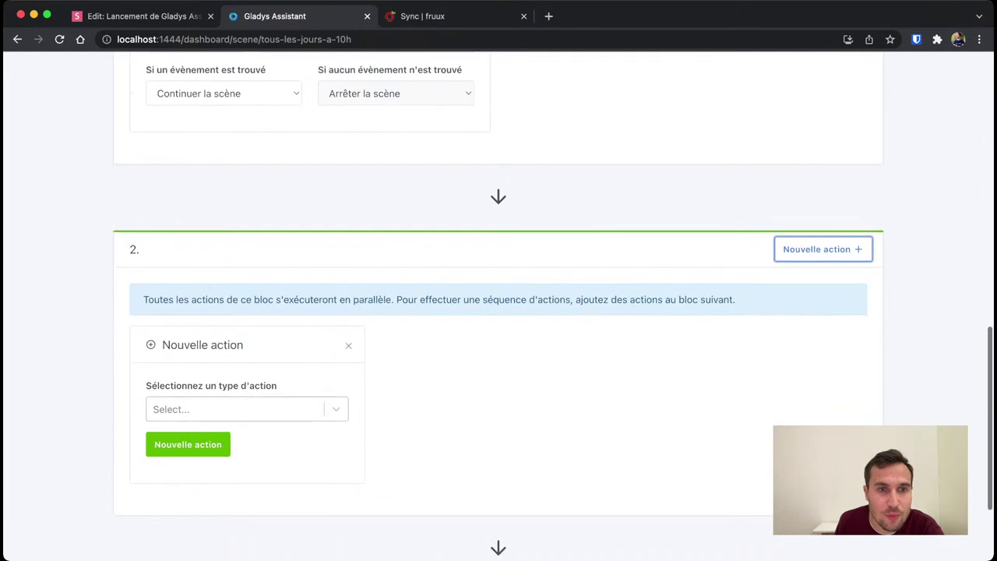
{"action": "left_click", "coordinate": [241, 407]}
{"action": "left_click", "coordinate": [199, 399]}
{"action": "left_click", "coordinate": [178, 382]}
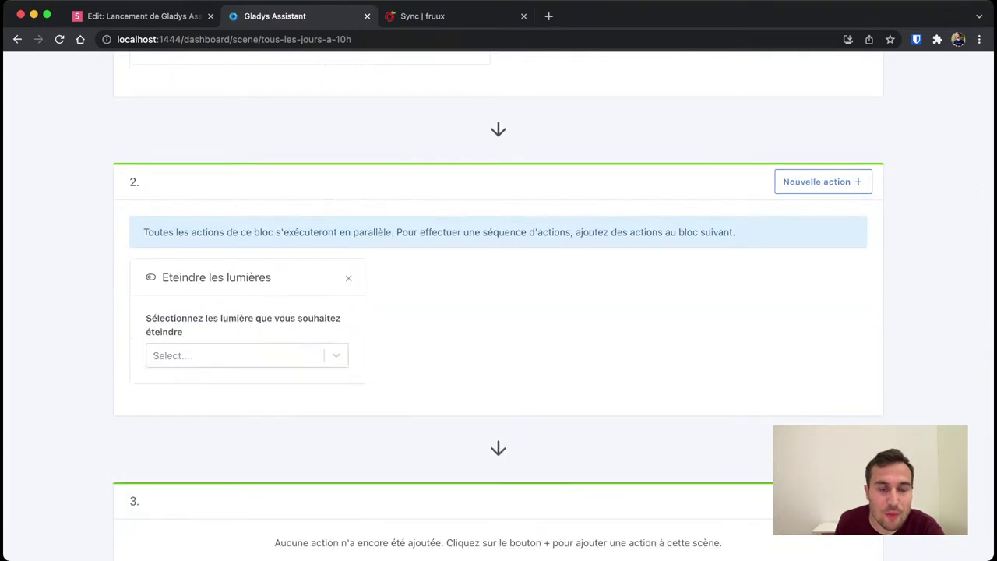
- Check which lights can be selected in the "Eteindre les lumières" action, without choosing any
{"action": "left_click", "coordinate": [226, 356]}
{"action": "left_click", "coordinate": [436, 351]}
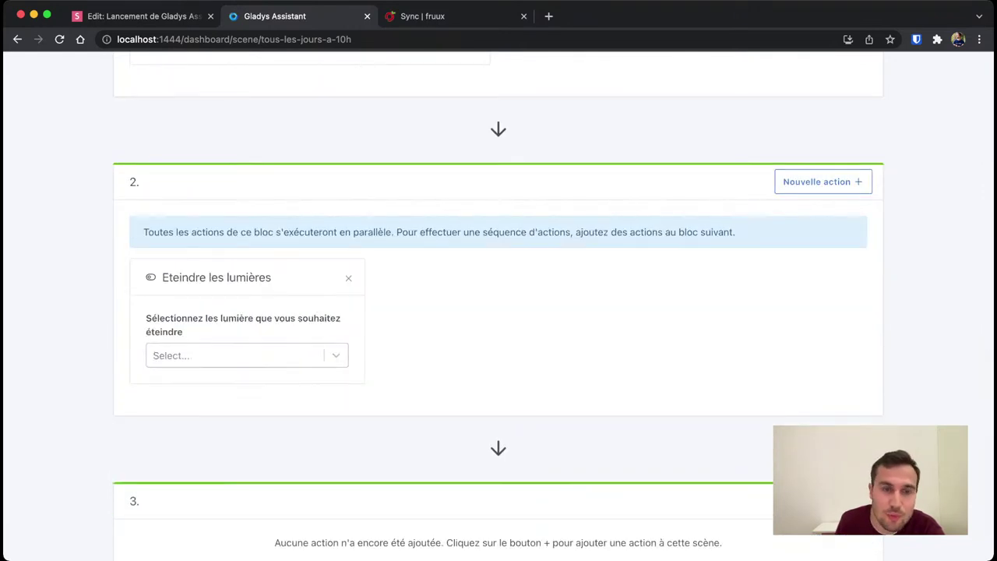
{"action": "left_click", "coordinate": [233, 356]}
{"action": "left_click", "coordinate": [436, 351]}
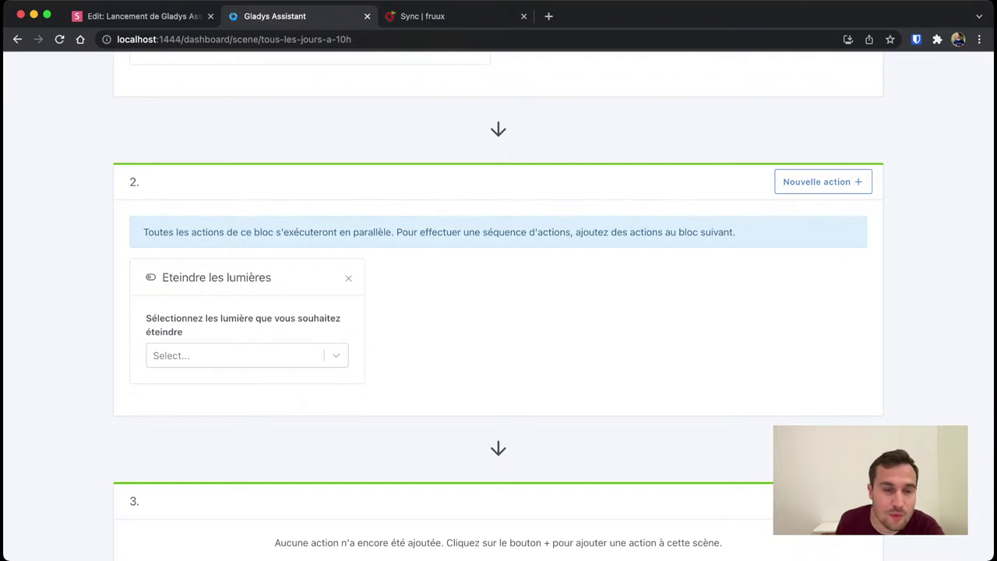
{"action": "left_click", "coordinate": [233, 356]}
{"action": "left_click", "coordinate": [436, 351]}
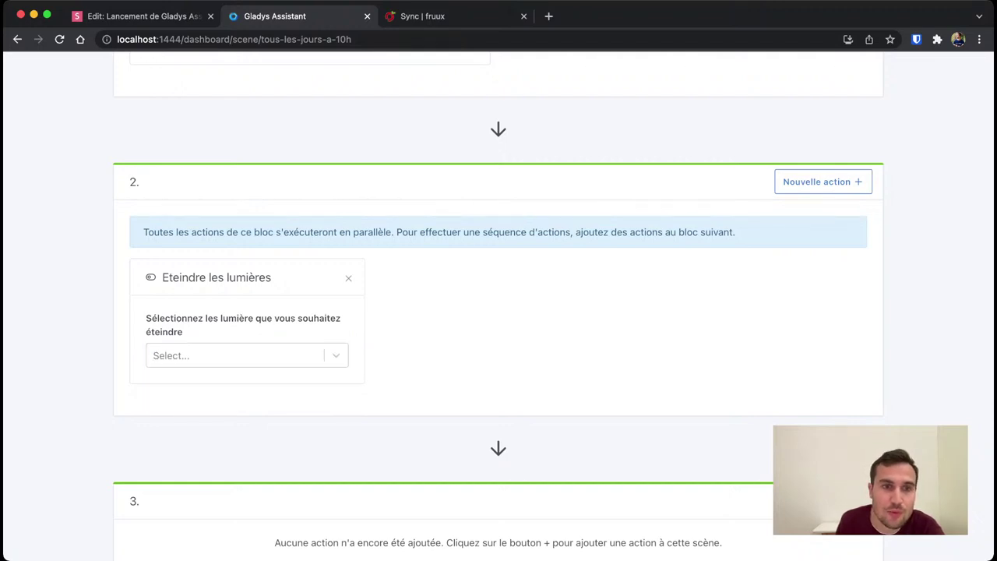
- Review the whole scene, from the scheduled trigger through the calendar condition to the lights action
{"action": "scroll", "coordinate": [499, 311], "scroll_direction": "up", "scroll_amount": 5}
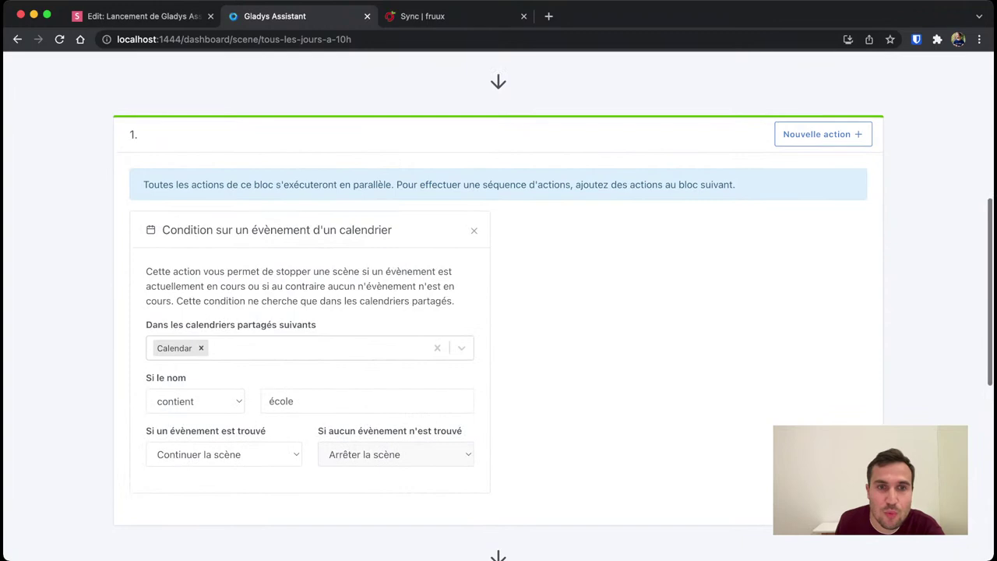
{"action": "scroll", "coordinate": [498, 311], "scroll_direction": "up", "scroll_amount": 5}
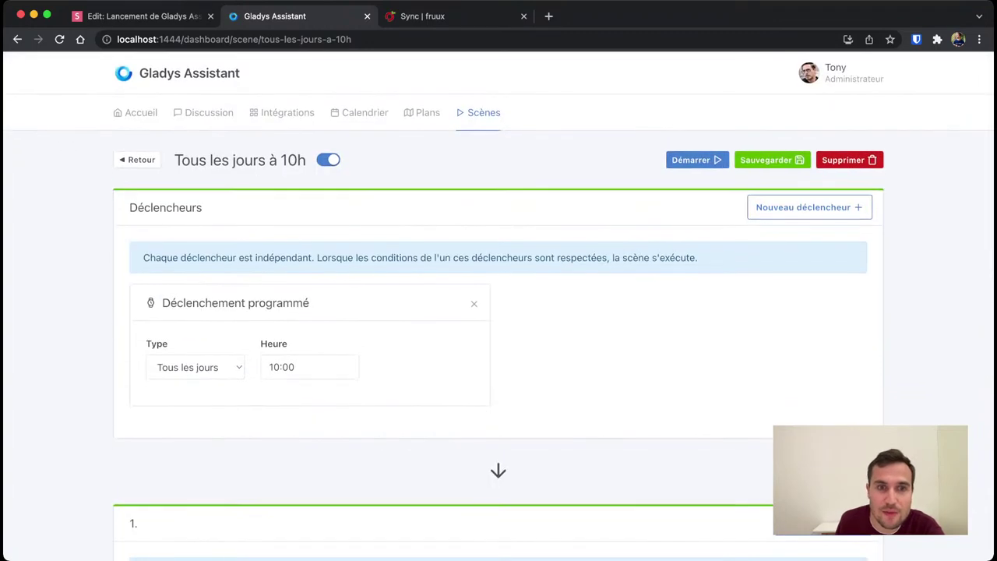
{"action": "scroll", "coordinate": [499, 311], "scroll_direction": "down", "scroll_amount": 5}
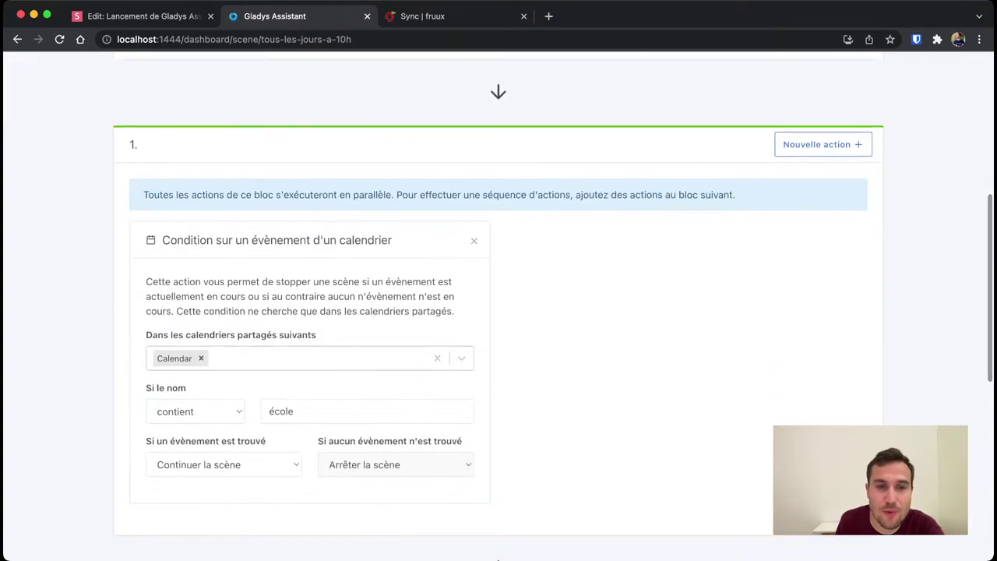
{"action": "left_click", "coordinate": [367, 411]}
{"action": "scroll", "coordinate": [367, 411], "scroll_direction": "down", "scroll_amount": 1}
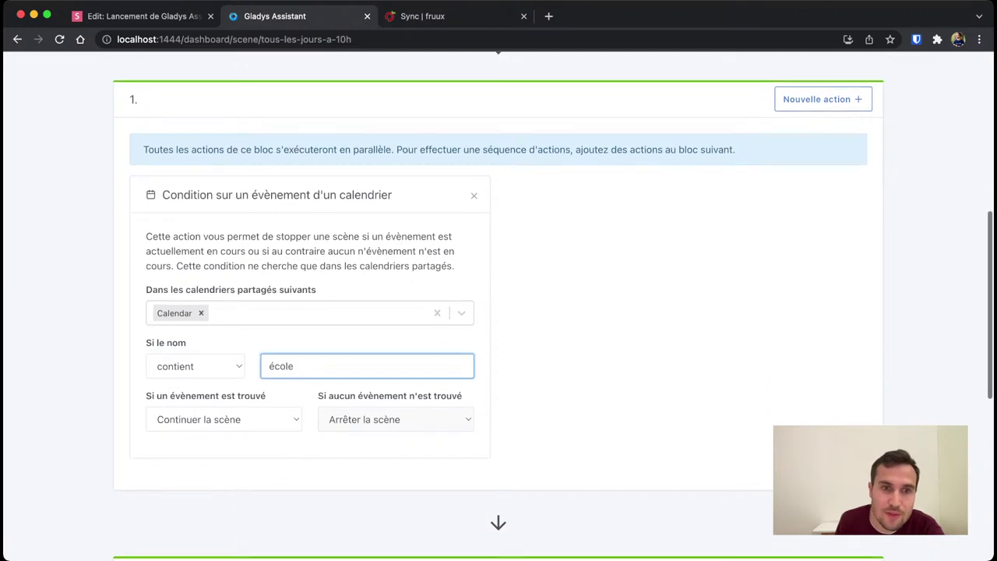
{"action": "scroll", "coordinate": [499, 311], "scroll_direction": "down", "scroll_amount": 6}
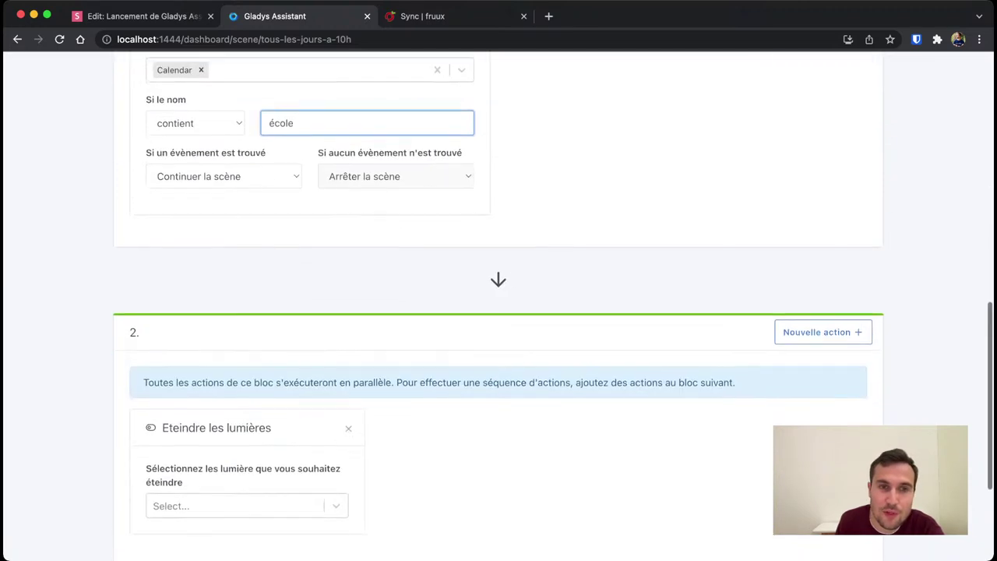
{"action": "scroll", "coordinate": [499, 311], "scroll_direction": "up", "scroll_amount": 8}
{"action": "scroll", "coordinate": [498, 312], "scroll_direction": "up", "scroll_amount": 1}
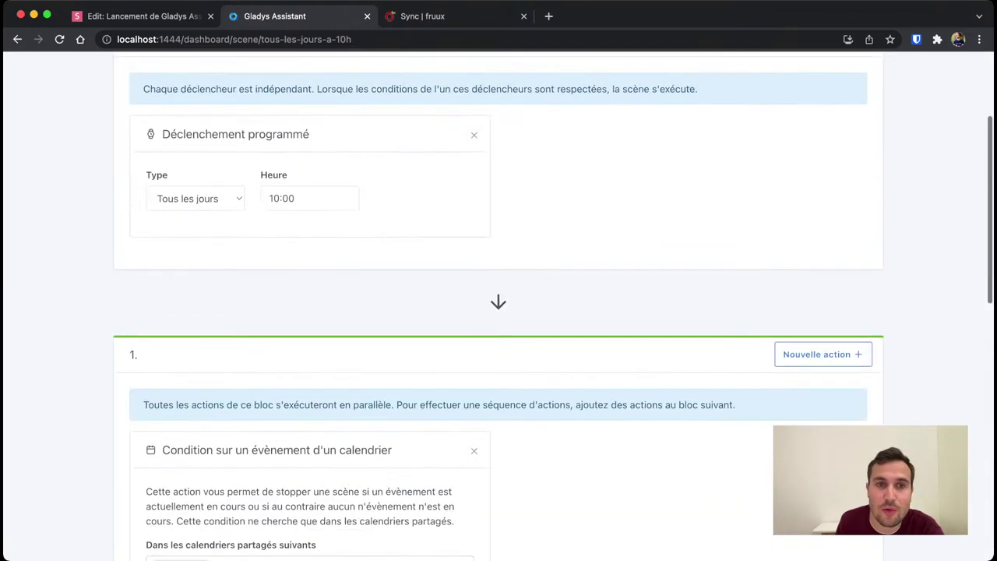
{"action": "scroll", "coordinate": [498, 312], "scroll_direction": "down", "scroll_amount": 10}
- Change the event name text in the calendar condition to "travail"
{"action": "scroll", "coordinate": [498, 312], "scroll_direction": "up", "scroll_amount": 2}
{"action": "scroll", "coordinate": [366, 239], "scroll_direction": "up", "scroll_amount": 3}
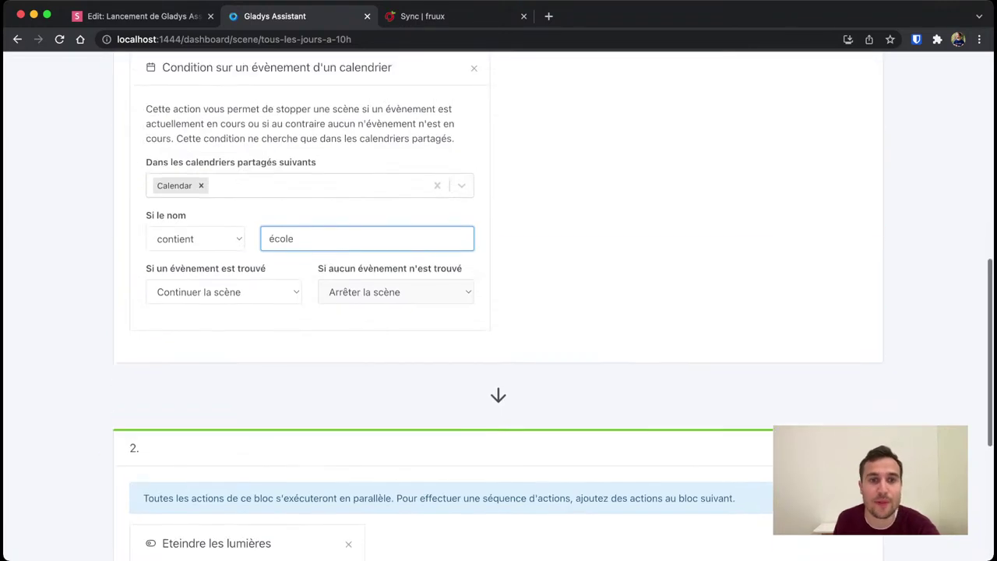
{"action": "left_click_drag", "start_coordinate": [295, 238], "coordinate": [285, 239]}
{"action": "double_click", "coordinate": [282, 238]}
{"action": "type", "text": "travail"}
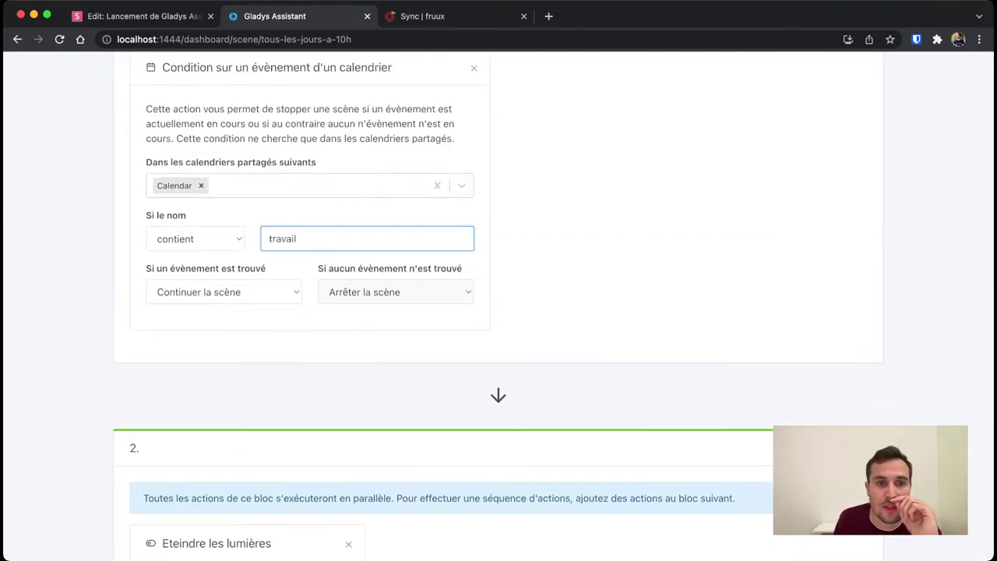
- Set the calendar condition's outcome when an event is found to "Arrêter la scène"
{"action": "scroll", "coordinate": [498, 311], "scroll_direction": "down", "scroll_amount": 2}
{"action": "scroll", "coordinate": [498, 311], "scroll_direction": "down", "scroll_amount": 3}
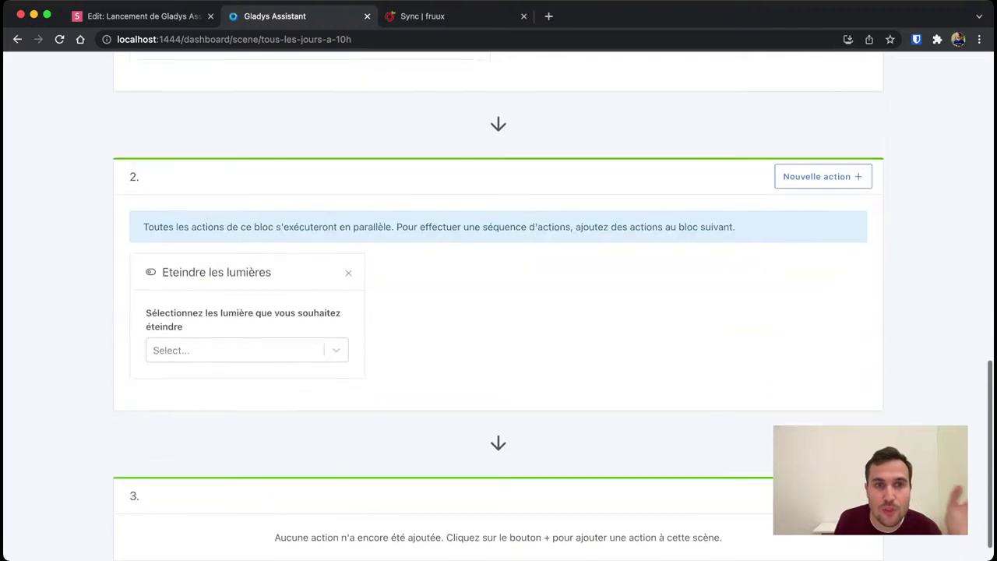
{"action": "scroll", "coordinate": [498, 312], "scroll_direction": "up", "scroll_amount": 4}
{"action": "scroll", "coordinate": [499, 312], "scroll_direction": "up", "scroll_amount": 2}
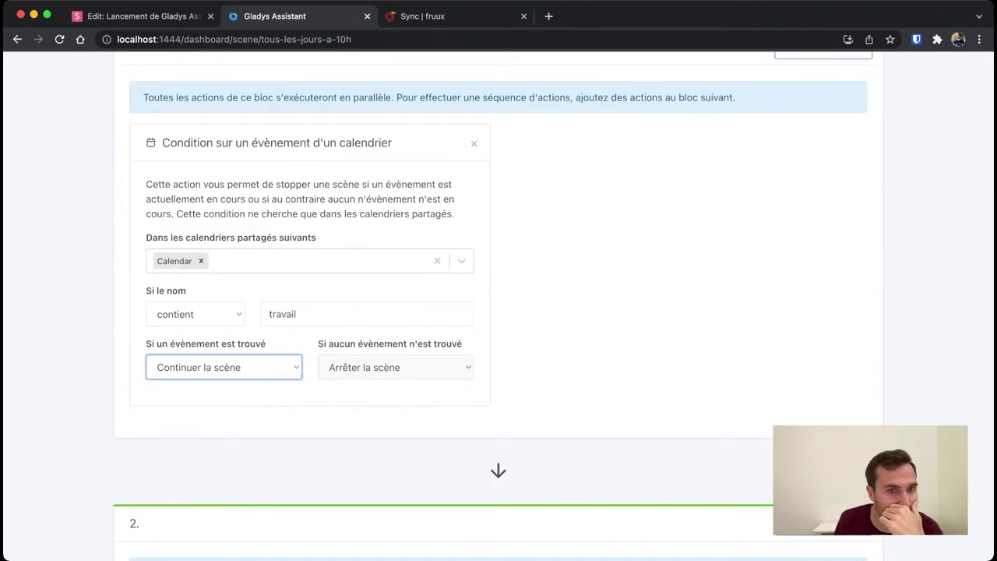
{"action": "left_click", "coordinate": [224, 368]}
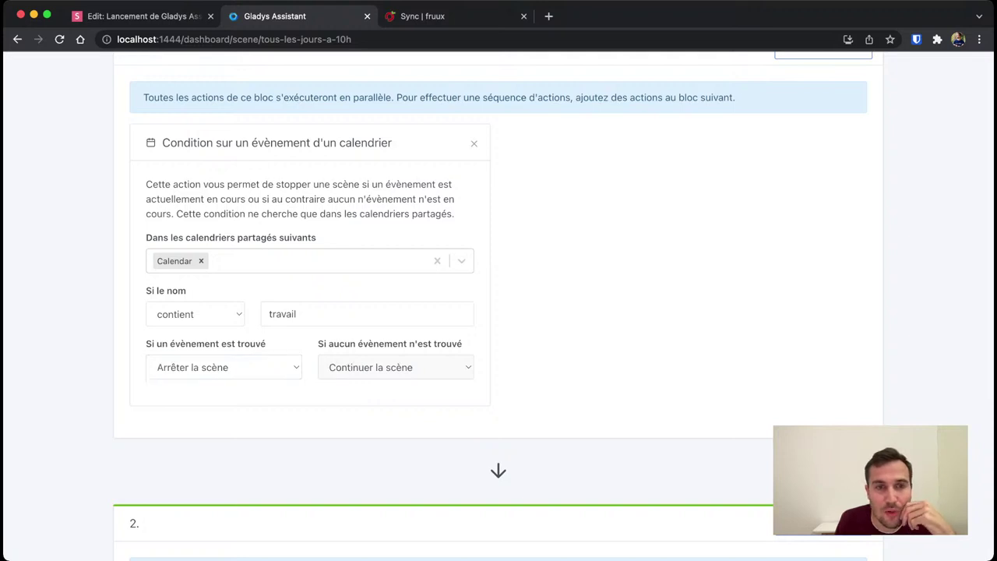
- Examine how the found-event outcome relates to the lights action and the scene's scheduled trigger
{"action": "double_click", "coordinate": [251, 343]}
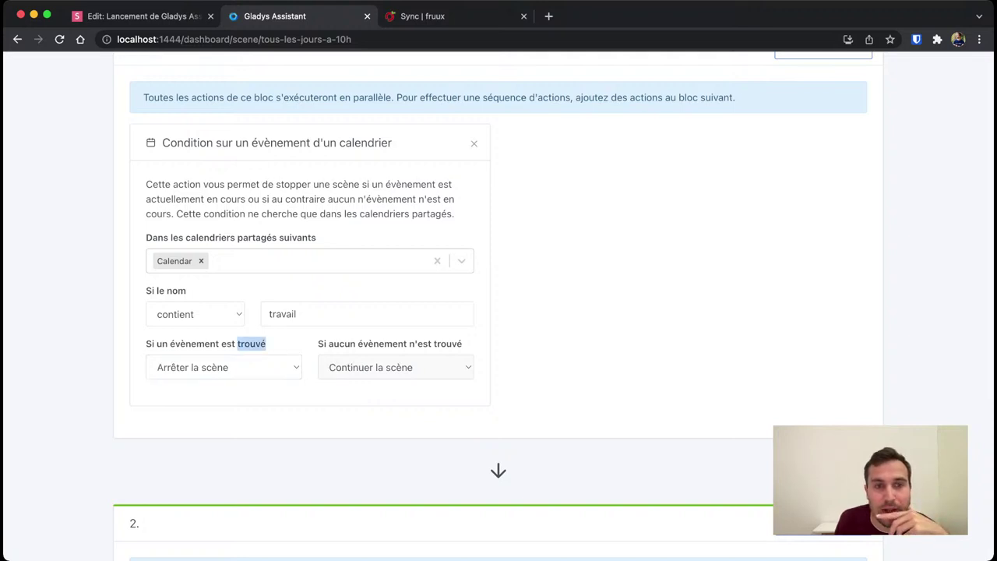
{"action": "scroll", "coordinate": [498, 311], "scroll_direction": "down", "scroll_amount": 2}
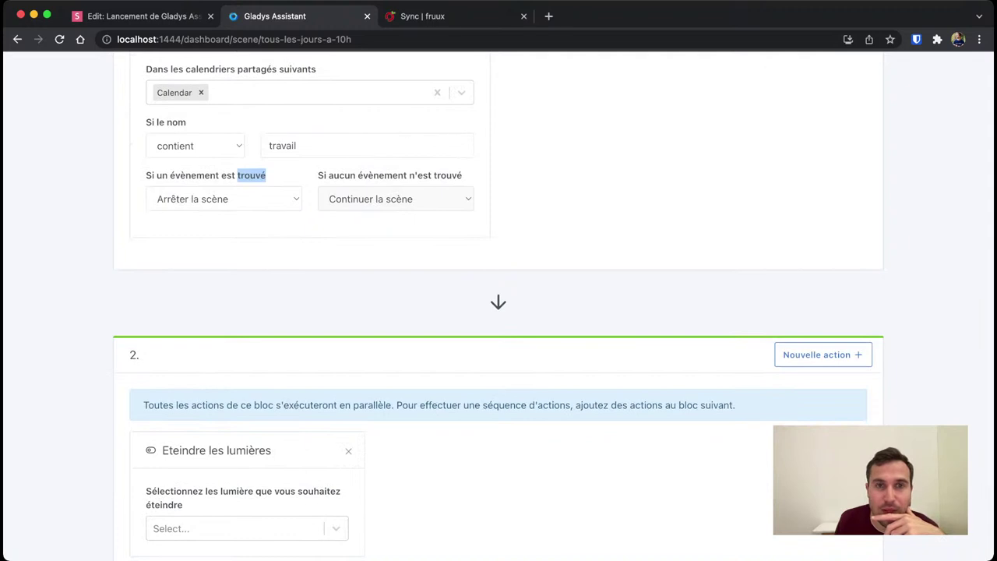
{"action": "scroll", "coordinate": [499, 311], "scroll_direction": "up", "scroll_amount": 2}
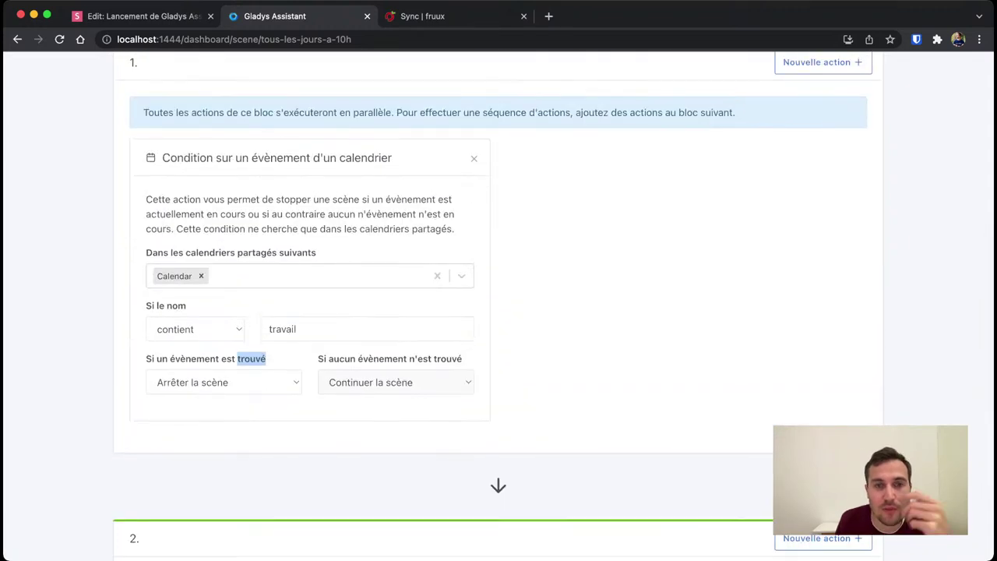
{"action": "left_click", "coordinate": [252, 359]}
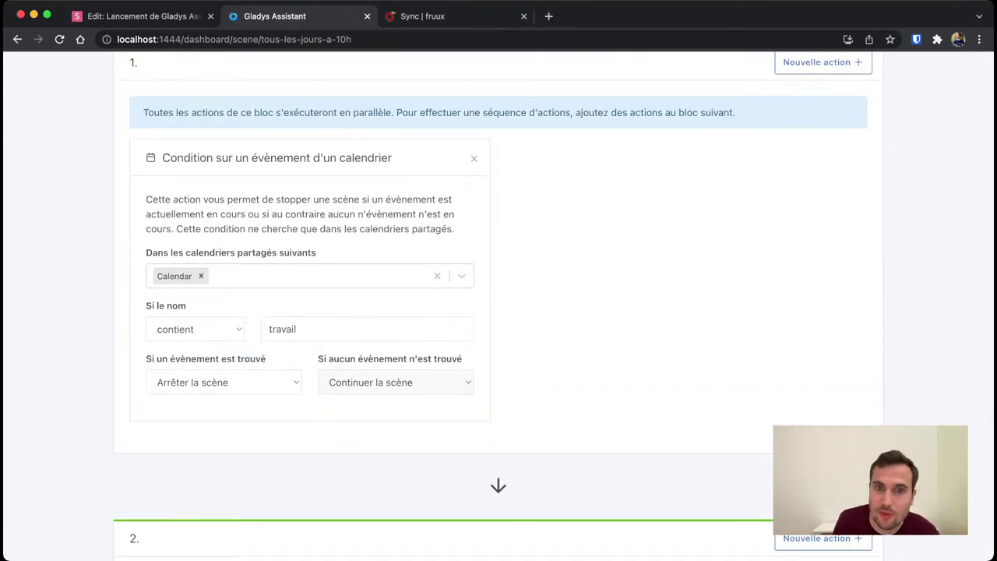
{"action": "scroll", "coordinate": [498, 312], "scroll_direction": "up", "scroll_amount": 6}
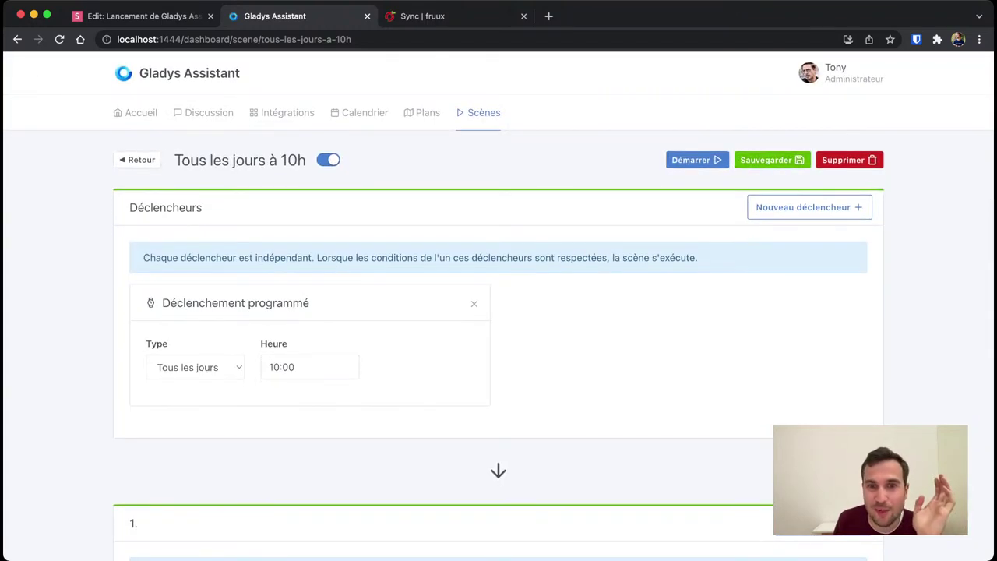
{"action": "key", "text": "super+Tab"}
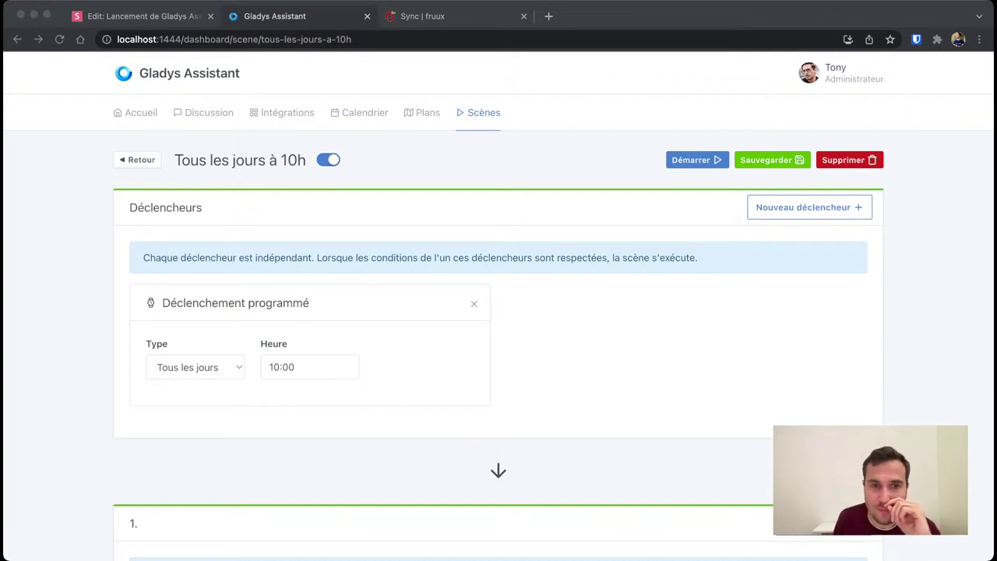
{"action": "key", "text": "super+Tab"}
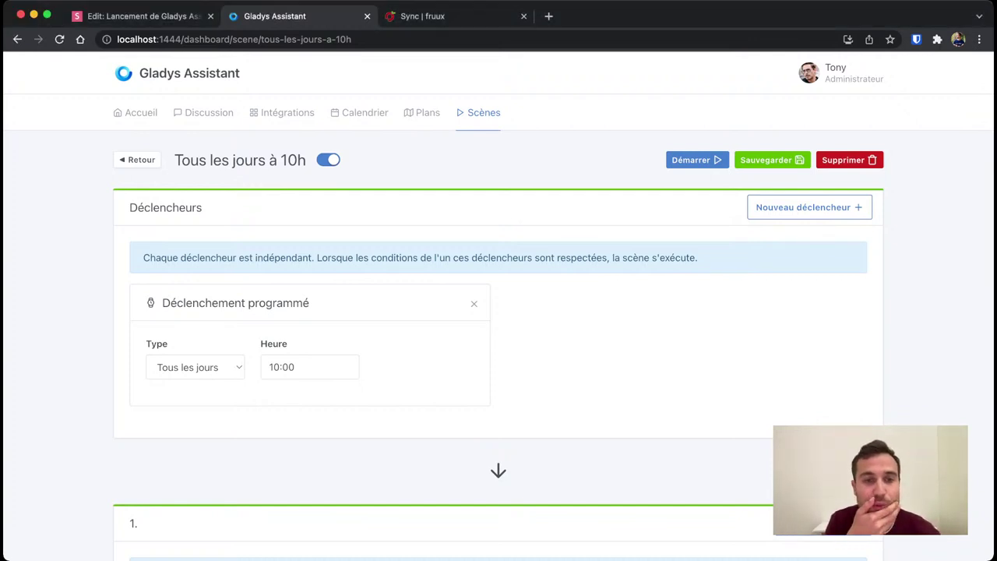
- Recheck the outcome choices for a found event in the scene's calendar condition
{"action": "scroll", "coordinate": [498, 311], "scroll_direction": "down", "scroll_amount": 6}
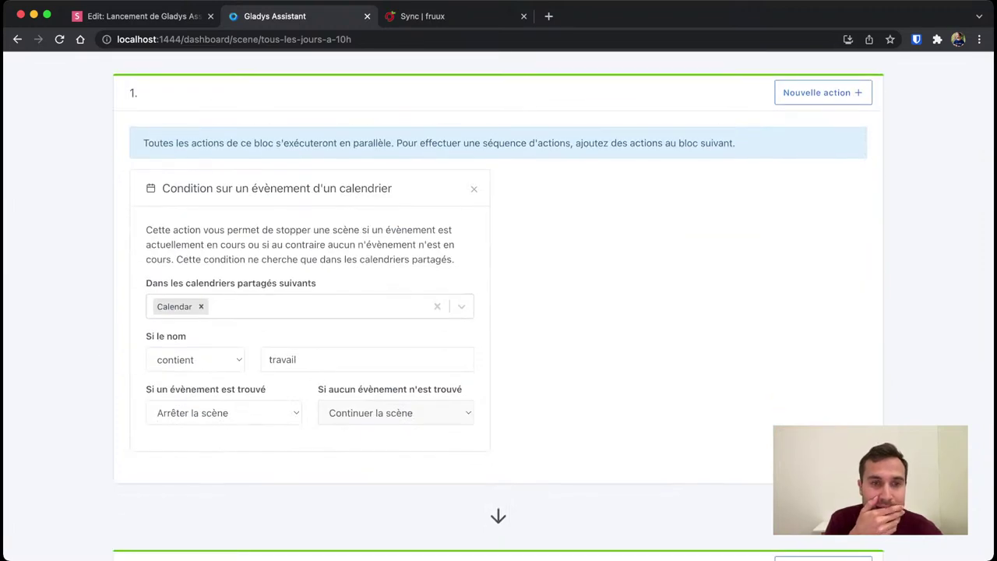
{"action": "left_click", "coordinate": [224, 413]}
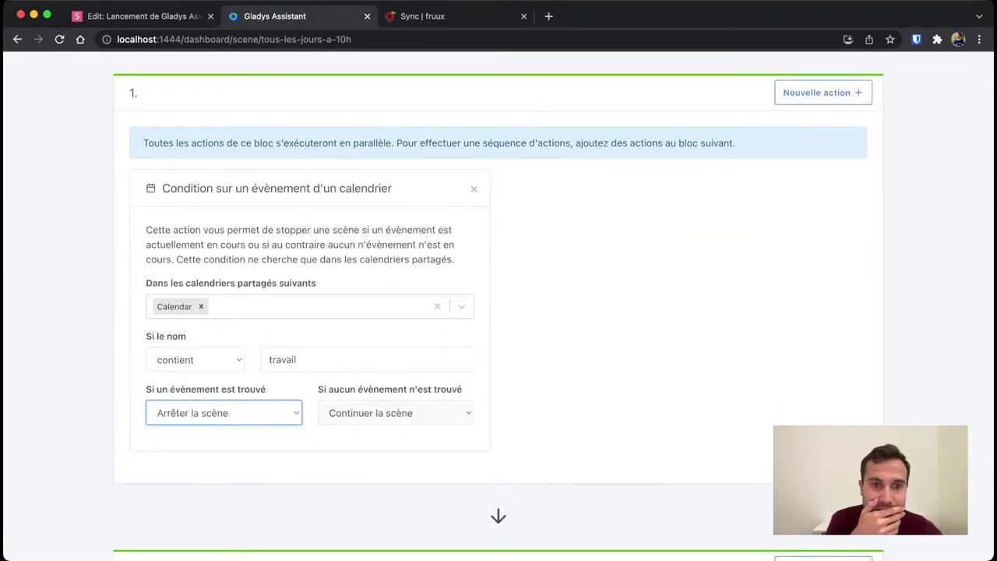
{"action": "left_click", "coordinate": [224, 430]}
{"action": "left_click", "coordinate": [592, 327]}
- Save the "Tous les jours à 10h" scene and return to the scene list
{"action": "scroll", "coordinate": [592, 328], "scroll_direction": "up", "scroll_amount": 6}
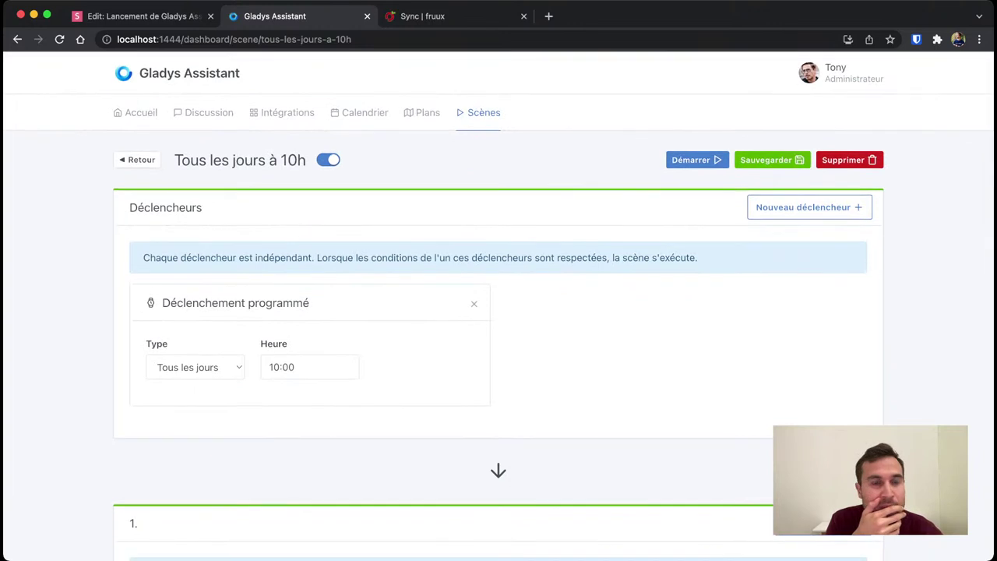
{"action": "left_click", "coordinate": [771, 159]}
{"action": "left_click", "coordinate": [137, 160]}
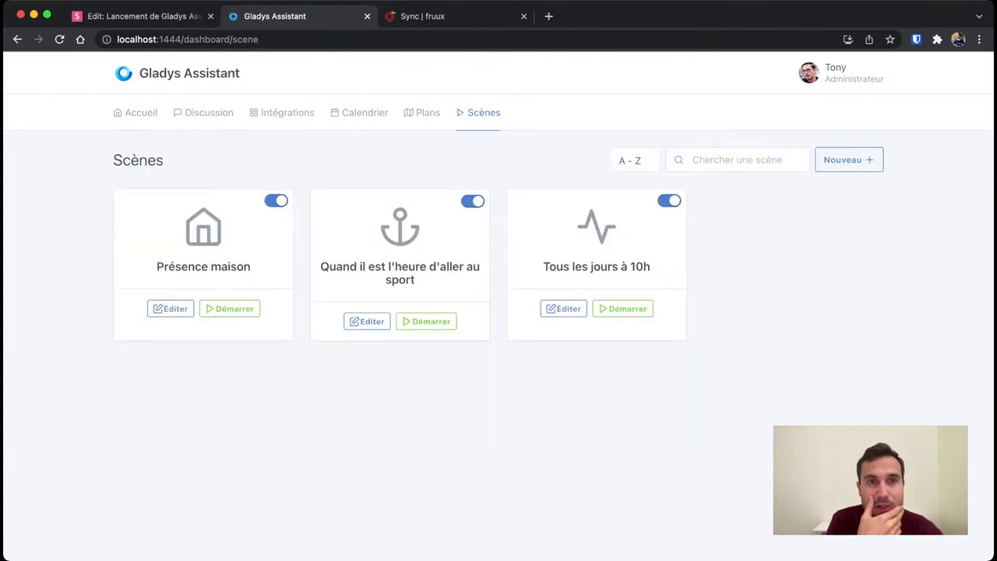
- Compare the events in the Gladys Assistant week calendar with the March 2022 calendar in fruux
{"action": "left_click", "coordinate": [359, 112]}
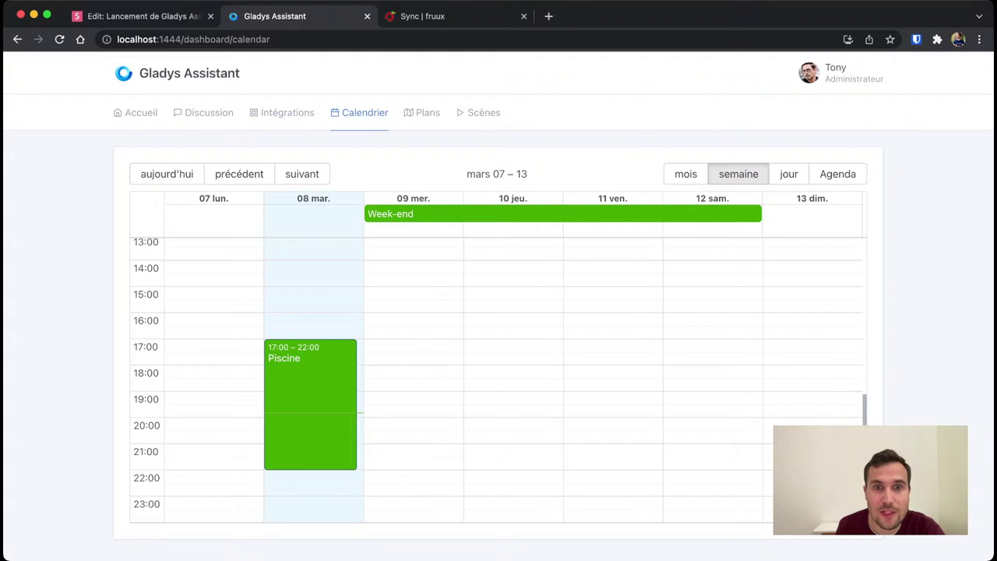
{"action": "left_click", "coordinate": [460, 17]}
{"action": "left_click", "coordinate": [278, 72]}
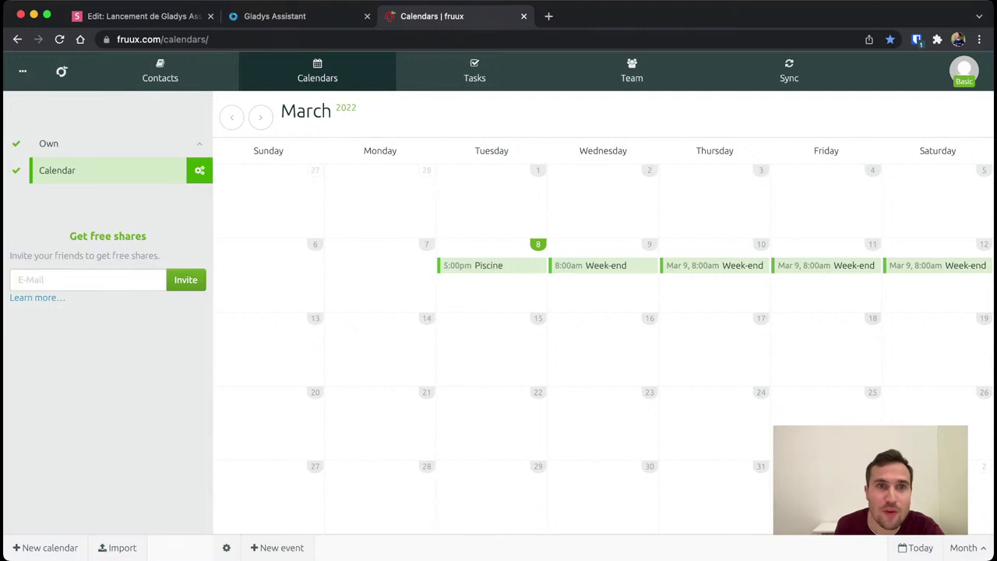
{"action": "left_click", "coordinate": [296, 15]}
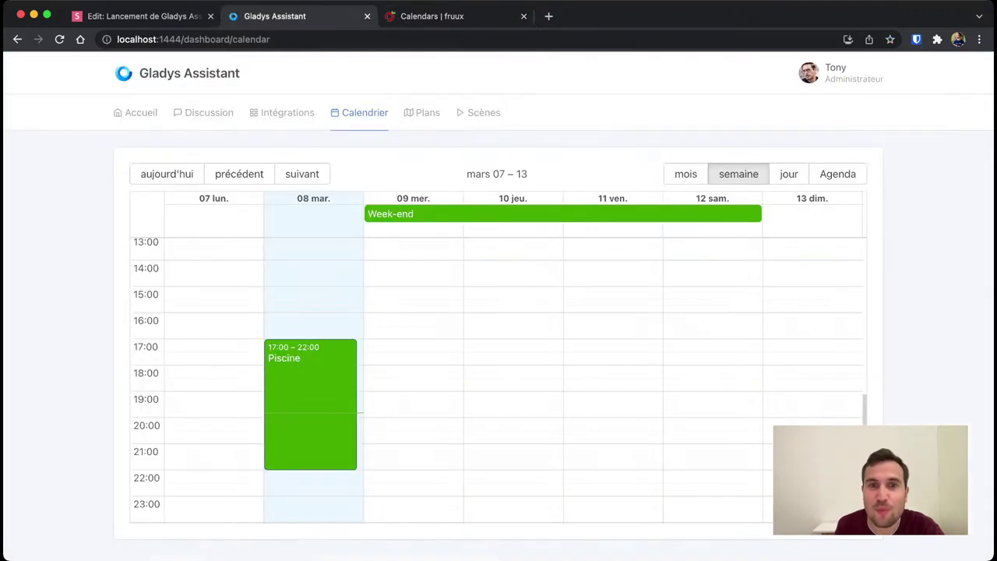
{"action": "left_click", "coordinate": [428, 15]}
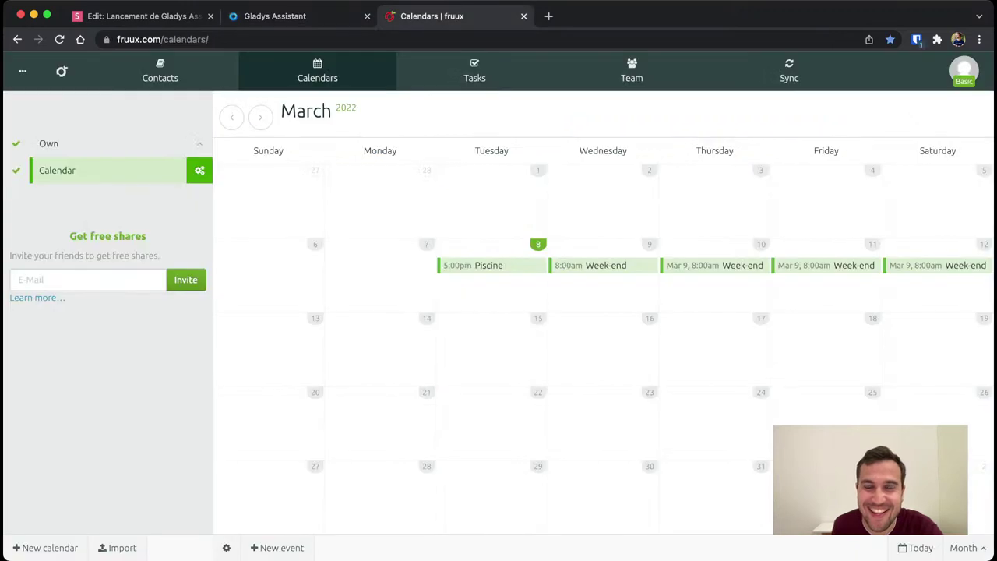
{"action": "left_click", "coordinate": [296, 16]}
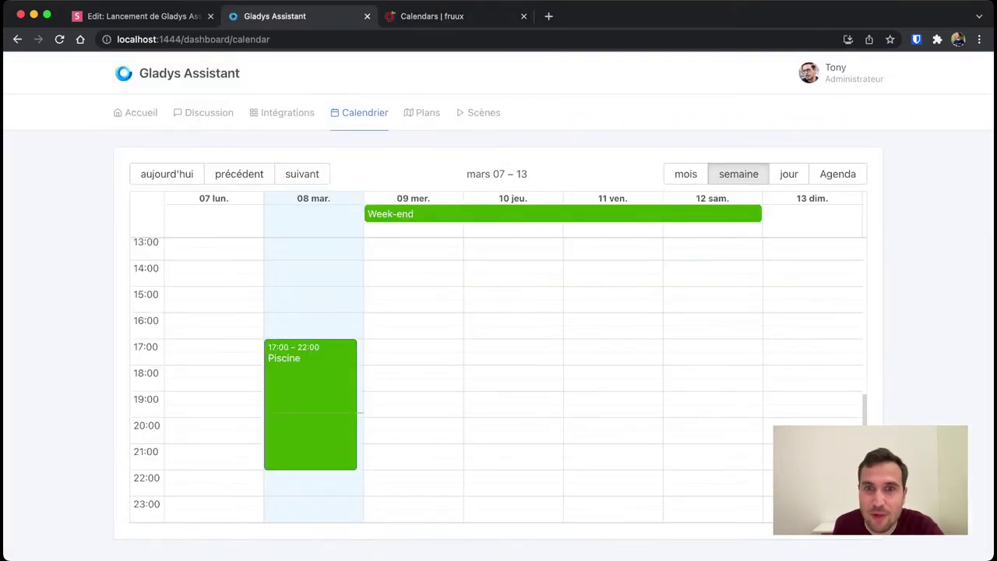
{"action": "key", "text": "ctrl+Tab"}
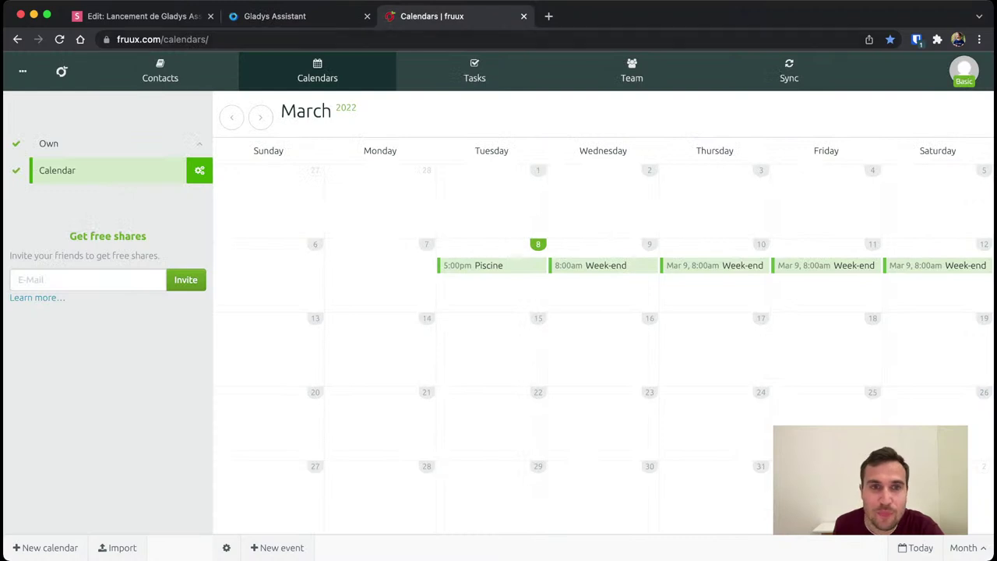
{"action": "key", "text": "ctrl+shift+Tab"}
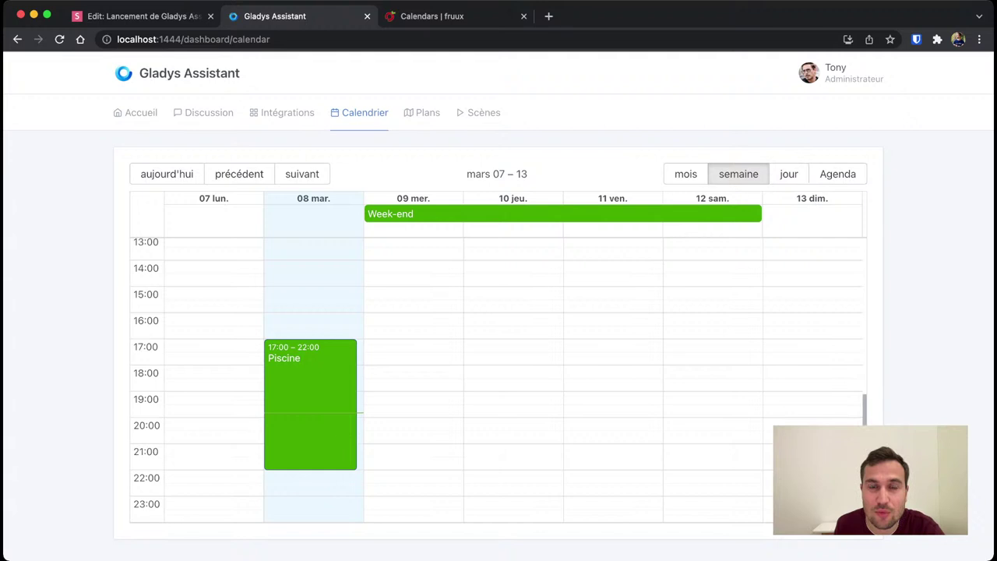
{"action": "key", "text": "ctrl+Tab"}
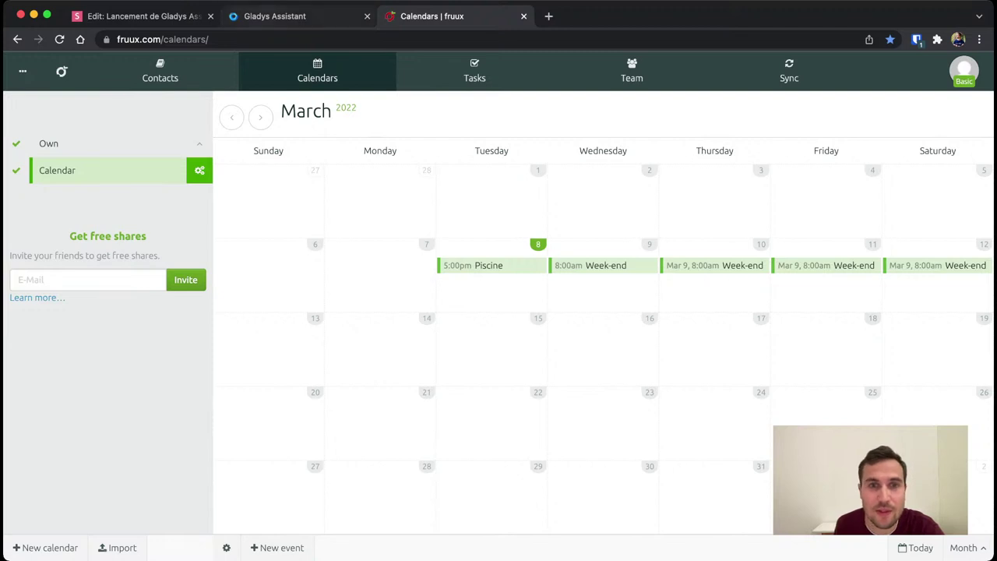
{"action": "key", "text": "ctrl+shift+Tab"}
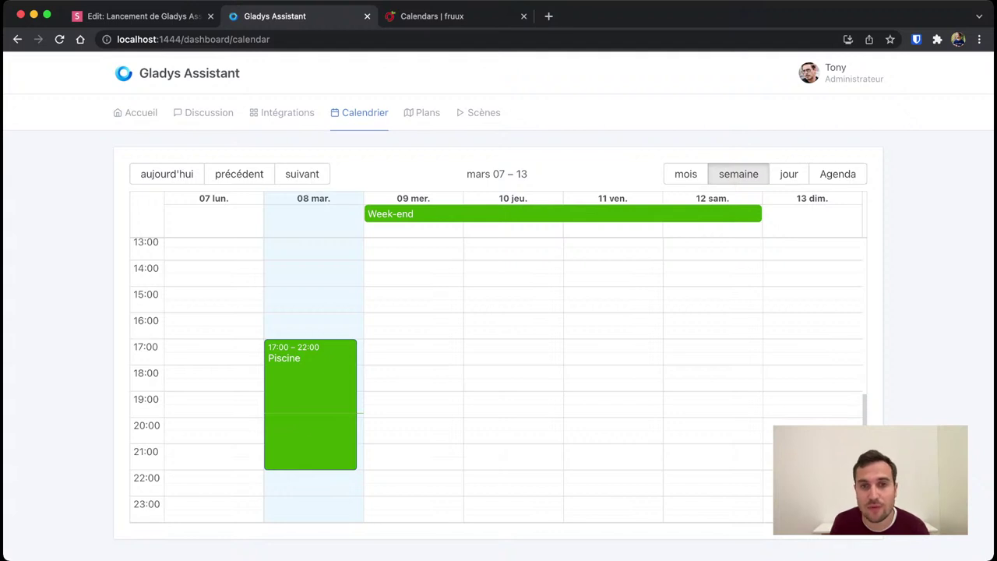
{"action": "key", "text": "super+Tab"}
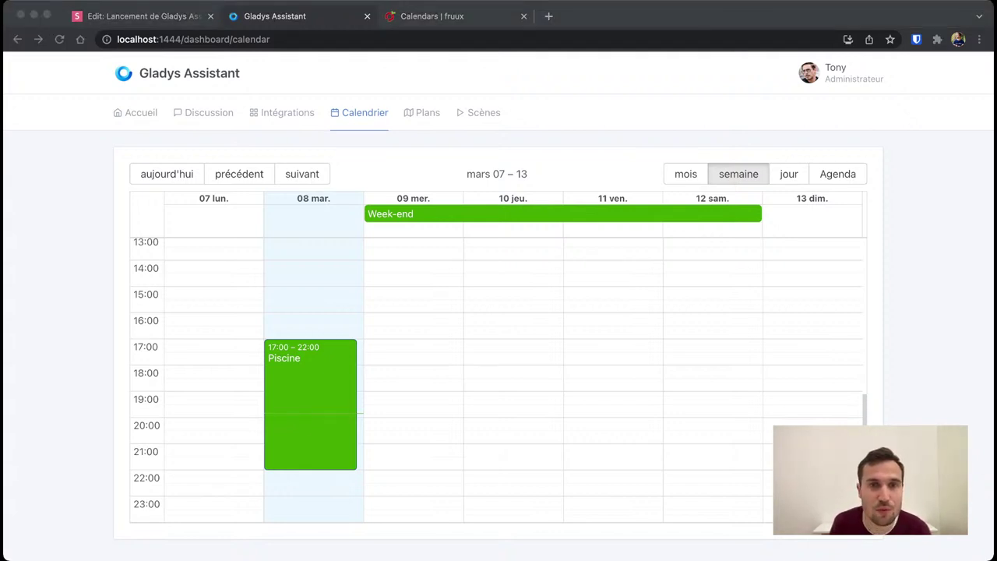
{"action": "key", "text": "super+Tab"}
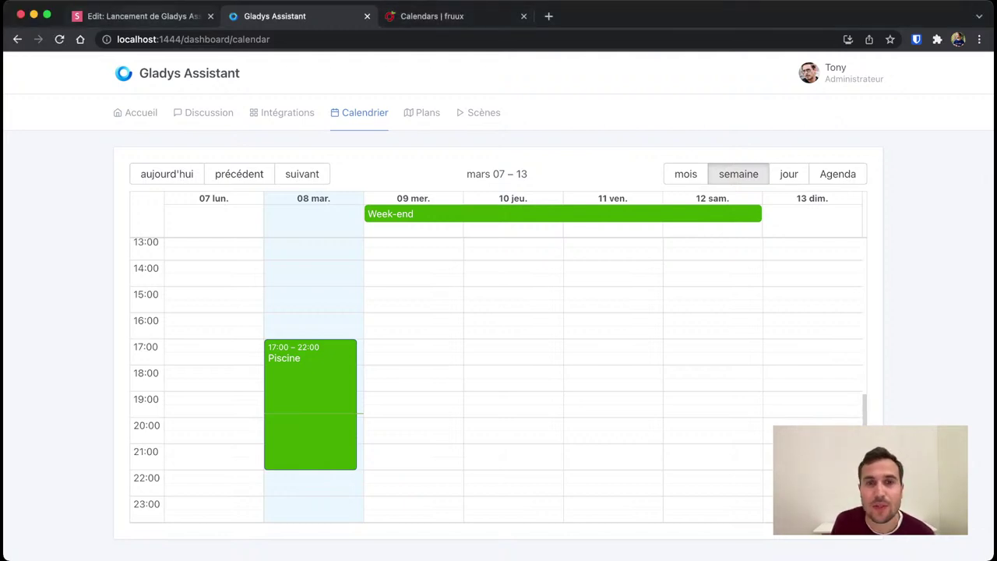
- Switch to the Gladys Assistant launch presentation on slides.com at the "Démo" slide
{"action": "key", "text": "ctrl+shift+Tab"}
{"action": "key", "text": "Right"}
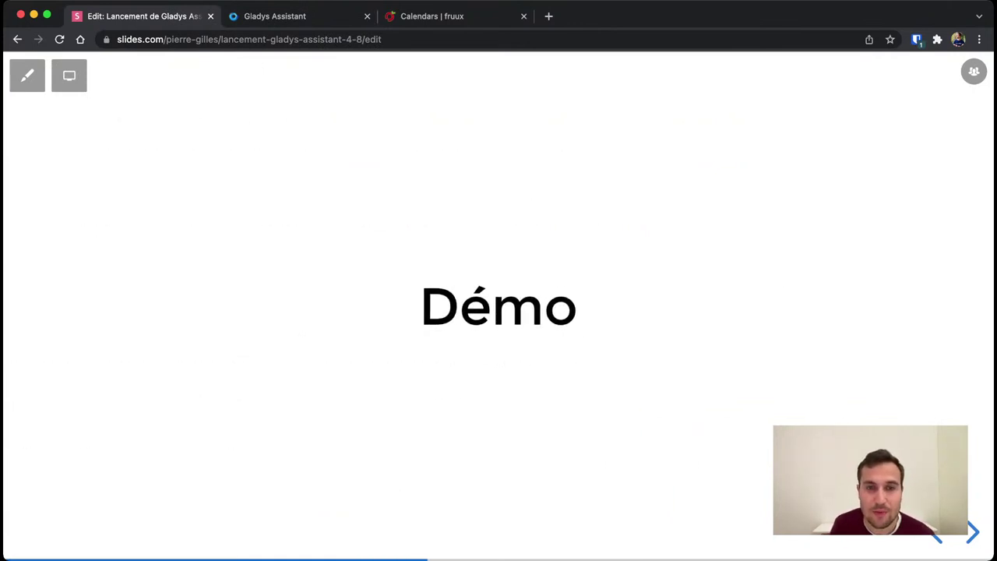
{"action": "key", "text": "super+Tab"}
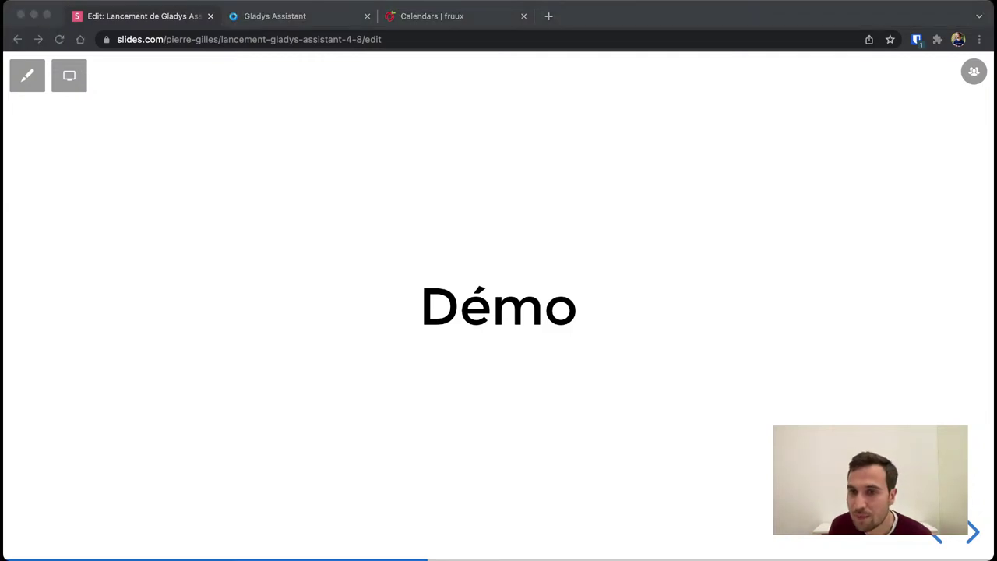